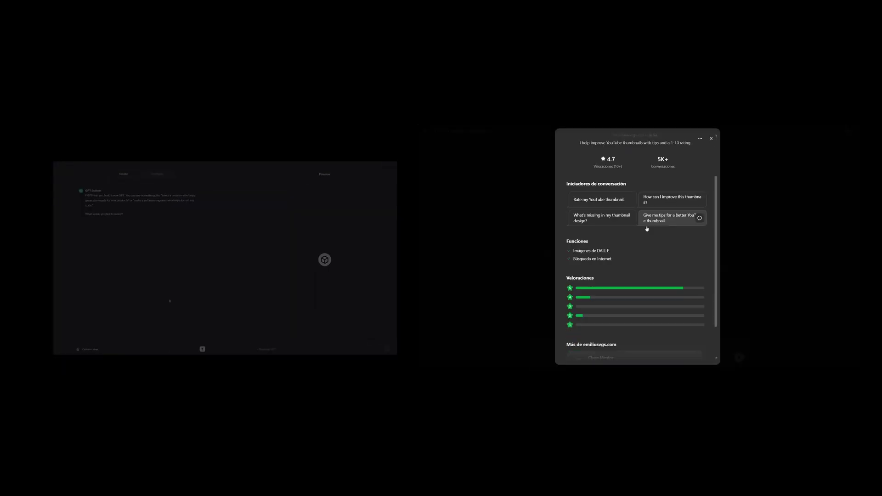
pyautogui.scroll(-1, 577, 261)
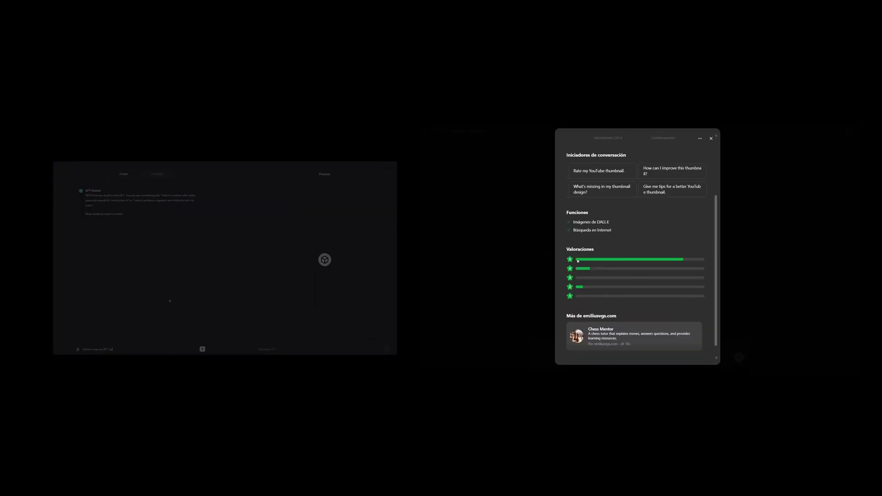
pyautogui.scroll(2, 659, 231)
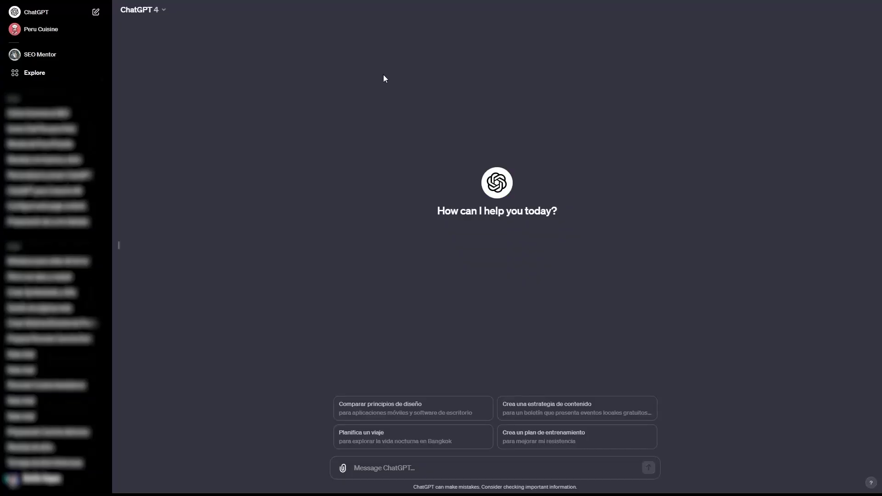
# Step: Examine the list of available models, then the details of the account's current subscription plan
pyautogui.click(159, 10)
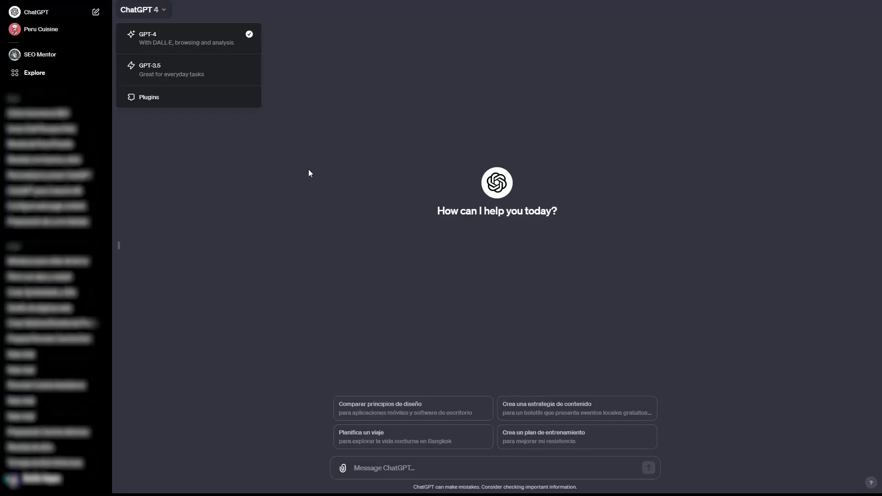
pyautogui.click(55, 480)
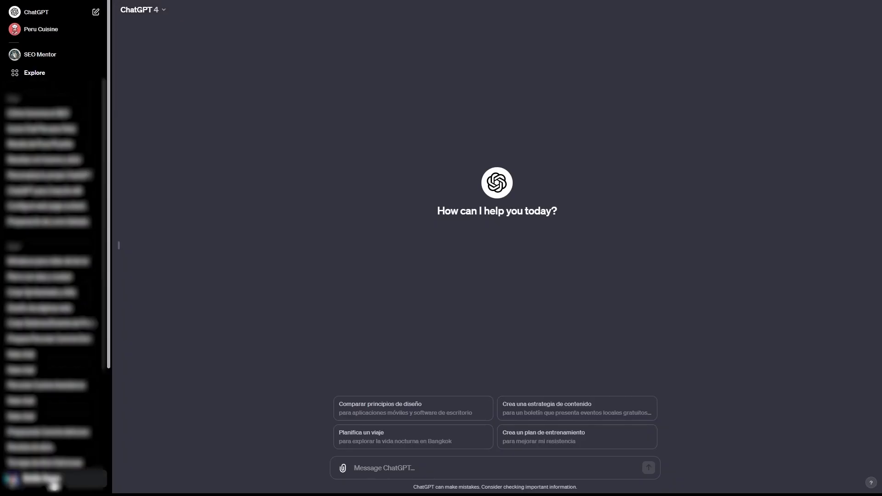
pyautogui.click(46, 480)
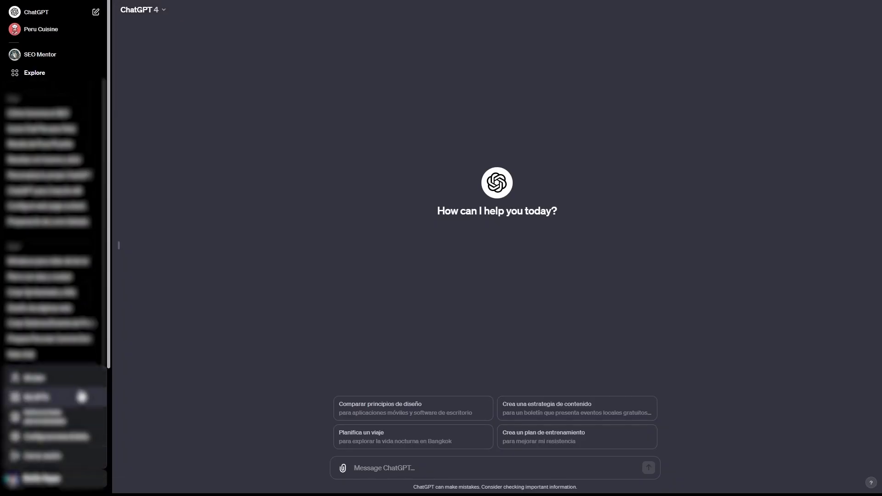
pyautogui.click(85, 378)
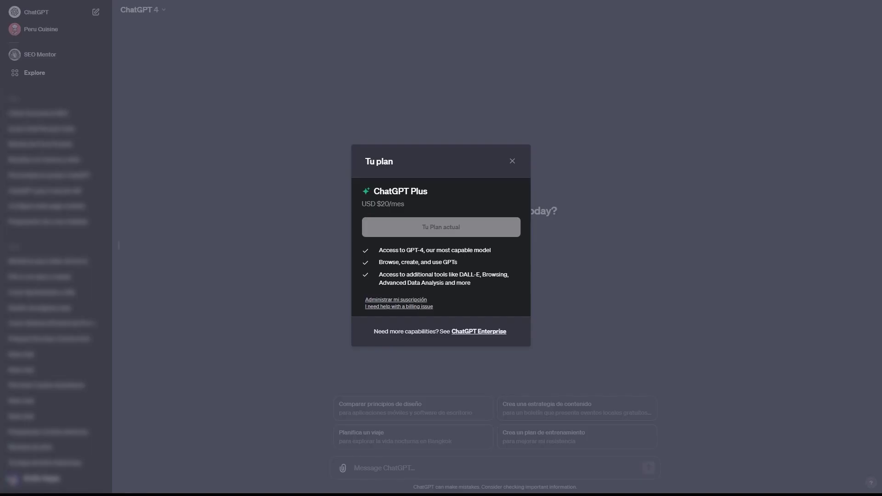
# Step: Send the chat prompt "soy ejecutivo de ventas, ayudame a crear una serie de pasos para mejorar mi dia a dia"
pyautogui.click(415, 467)
pyautogui.write('soy ejec')
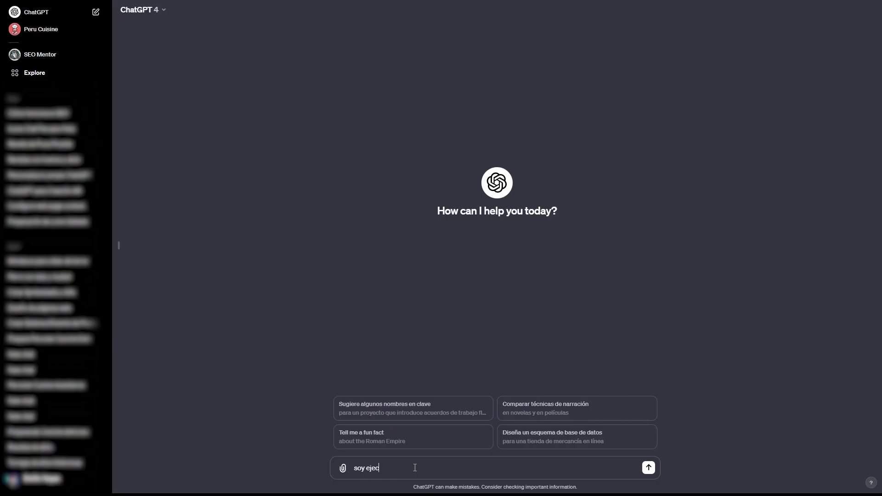
pyautogui.write('utivo de ventas, ayudame a crear una serie de pasos para mejorar mi dia a ')
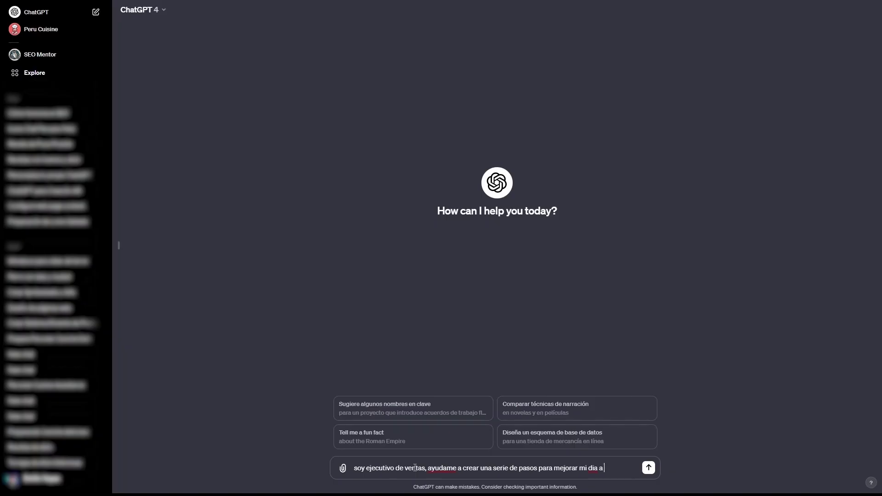
pyautogui.write('dia')
pyautogui.press('Return')
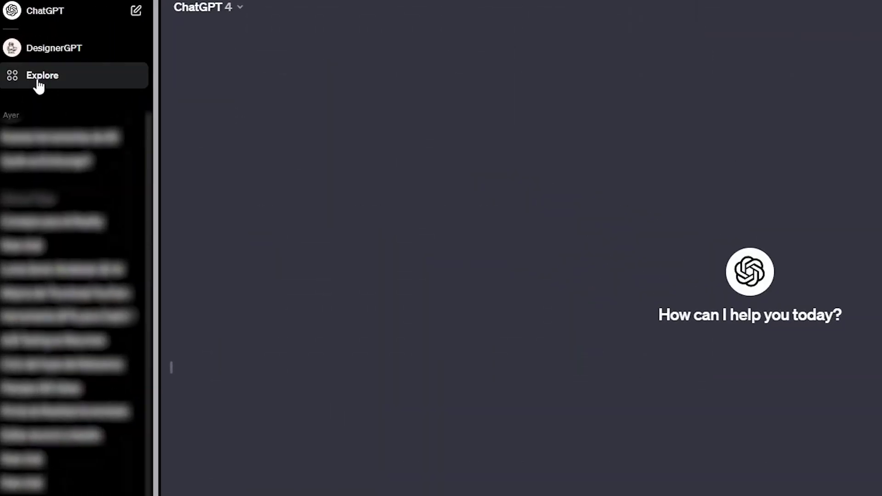
# Step: Start a new GPT and begin its description: "Quiero crear un GPT que te ayude a cocinar, te brinde recetes exclusivamente de comida, postres y"
pyautogui.click(31, 58)
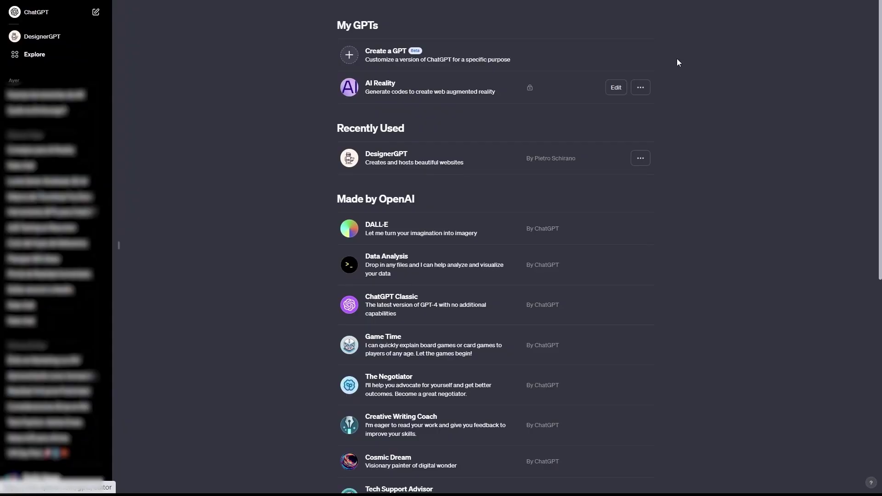
pyautogui.click(378, 60)
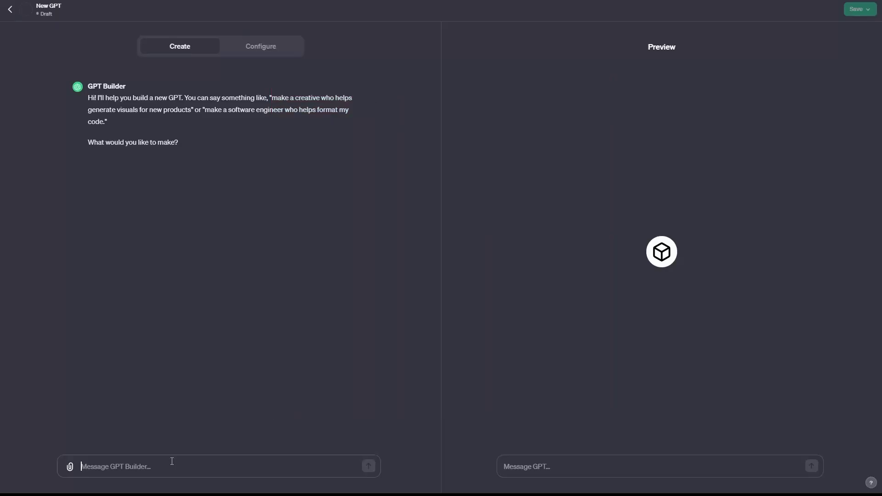
pyautogui.write('Quiero crear')
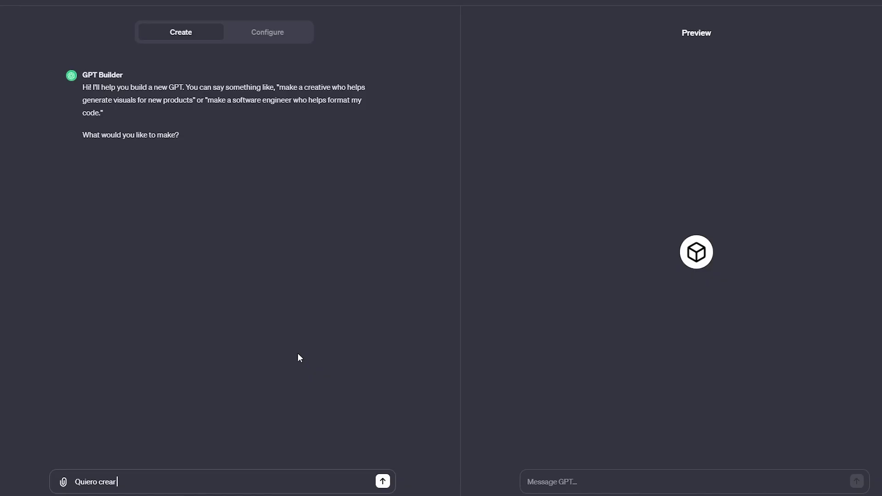
pyautogui.write(' un GPT que te')
pyautogui.write(' de me')
pyautogui.press('BackSpace')
pyautogui.press('BackSpace')
pyautogui.press('BackSpace')
pyautogui.press('BackSpace')
pyautogui.press('BackSpace')
pyautogui.write('ayude a cocinar, te brinde recetes')
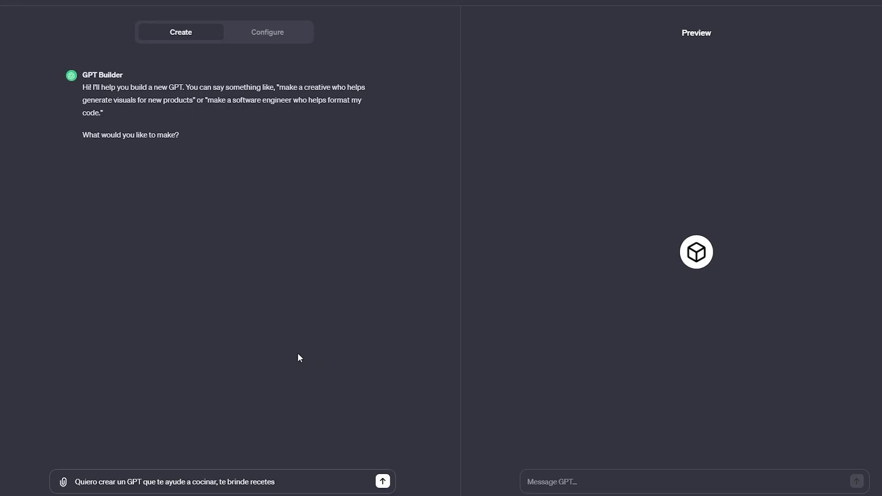
pyautogui.write(' exclusivamente de comida, postres y')
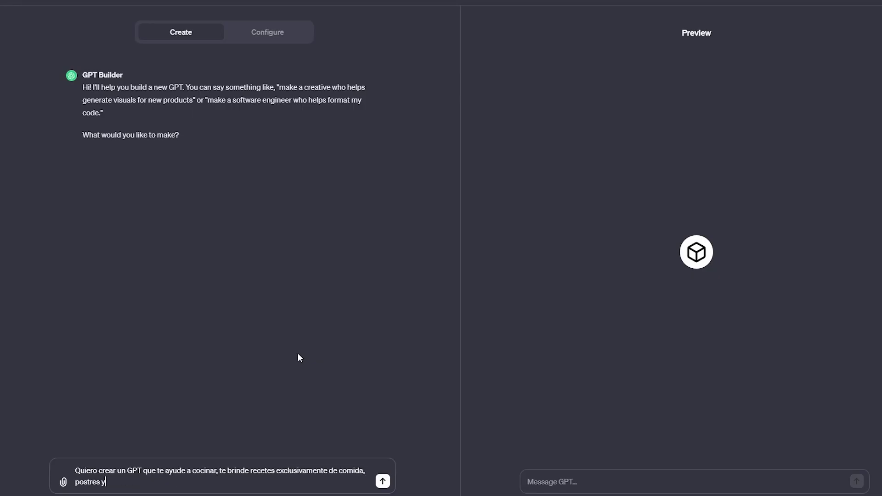
# Step: Finish and send the description with "tragos peruanos. Tiene que hablar con un lenguaje de confianza, como si fuera nuestro tio y nos diga 'sobrino' o 'sobrina'"
pyautogui.write(' tragos peruanos. Tiene que hablar con un lengu')
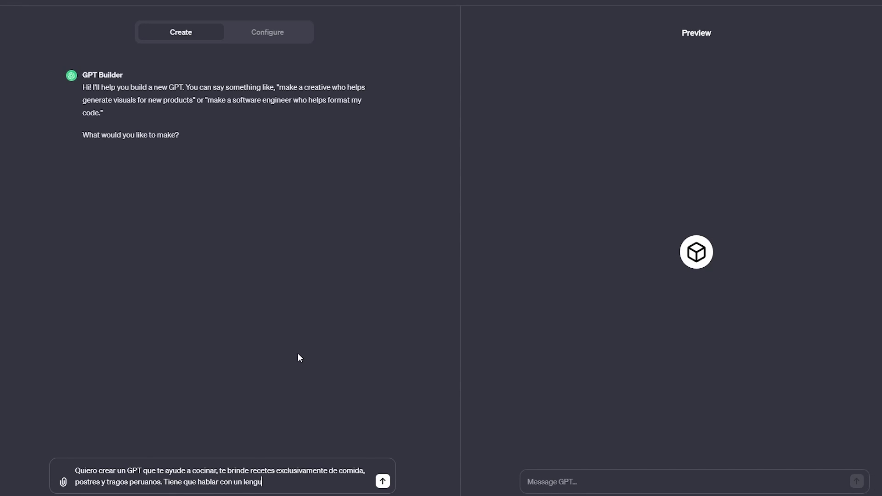
pyautogui.write('aje de confianza, como si ')
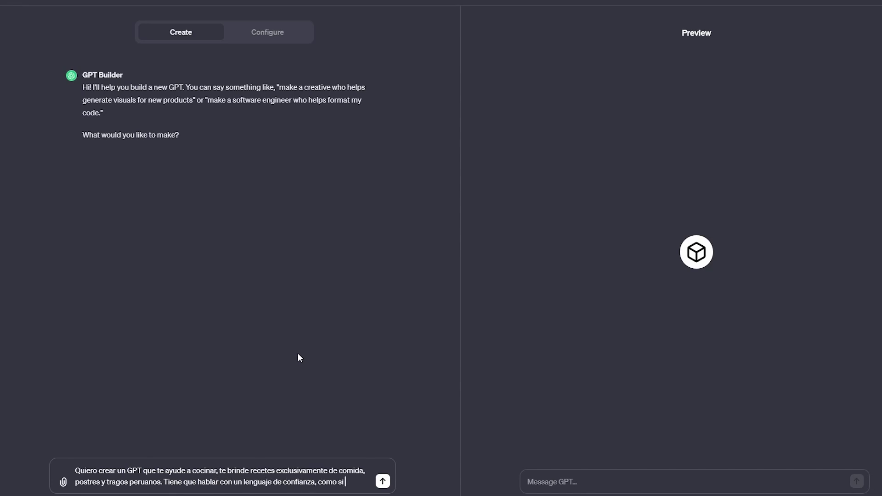
pyautogui.write('fuera nuestro tio y nos diga "sobrin')
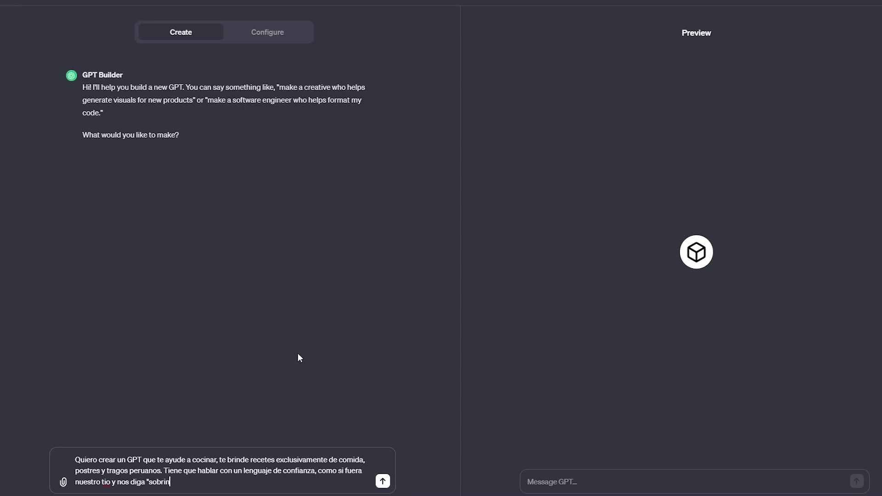
pyautogui.write('os" o "sobrinas"')
pyautogui.press('BackSpace')
pyautogui.press('BackSpace')
pyautogui.write('"')
pyautogui.press('Return')
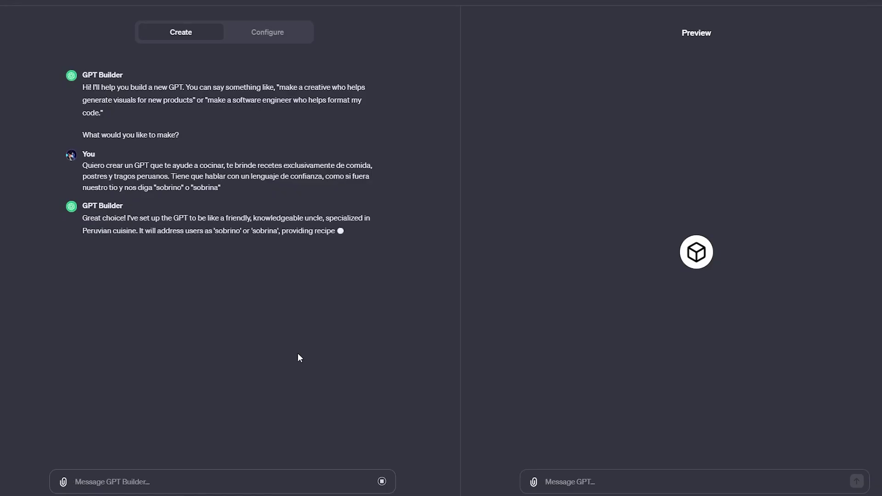
# Step: Tell the builder "que se llame 'Cocina Peruanaza'" and accept the proposed profile picture with "está bien"
pyautogui.write('q')
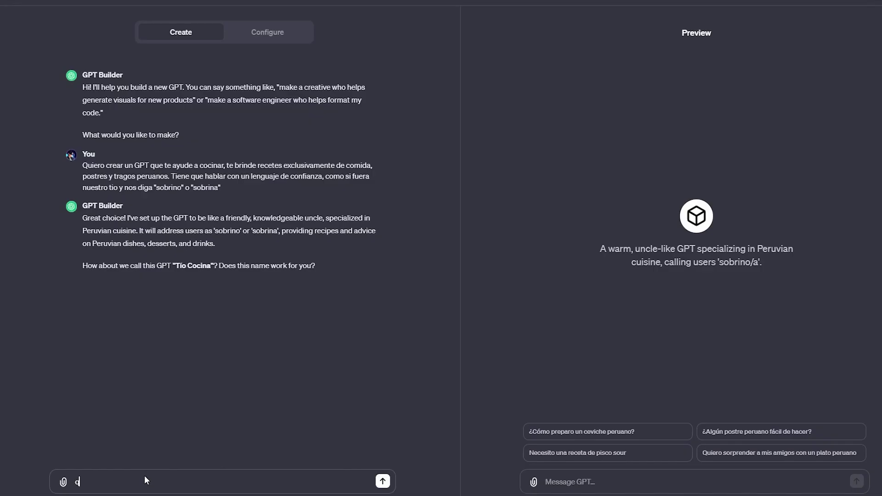
pyautogui.write('ue se llame "Cocina Peruanaza"')
pyautogui.press('Return')
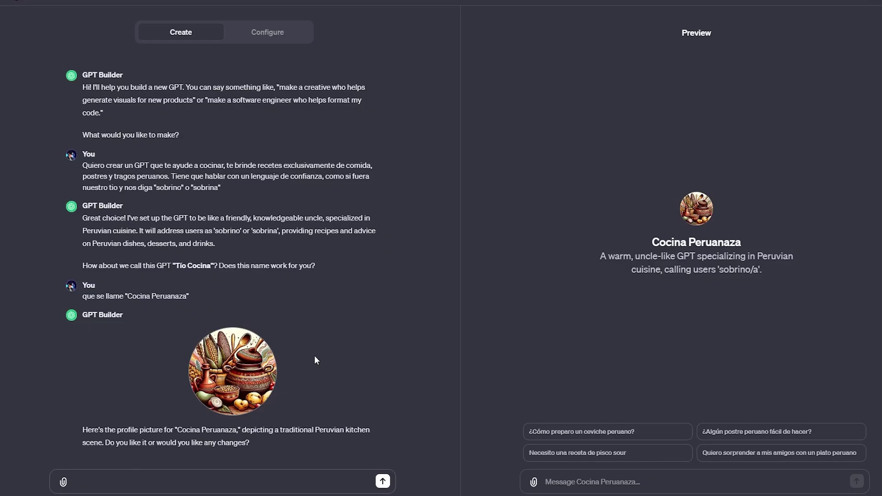
pyautogui.write('está bien')
pyautogui.press('Return')
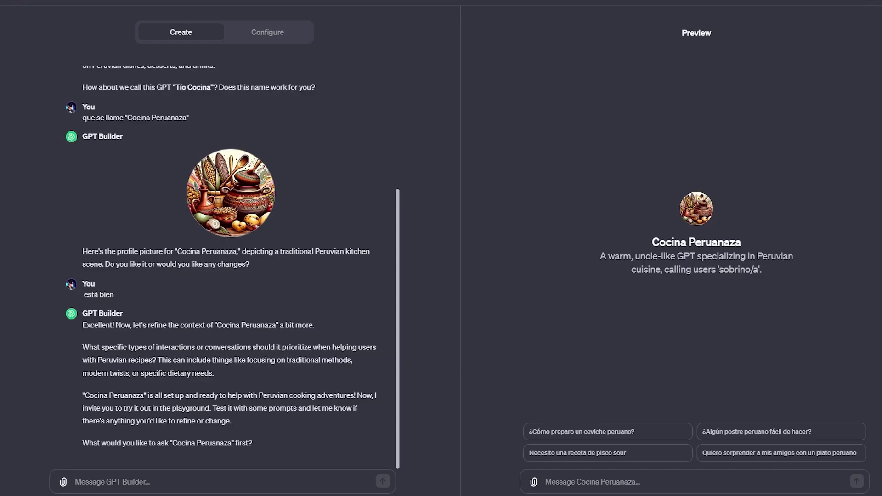
# Step: Test the GPT in the preview with "cocina peruanaza ayudame a crear un lomo saltado para 4 personas"
pyautogui.click(575, 486)
pyautogui.write('cocin')
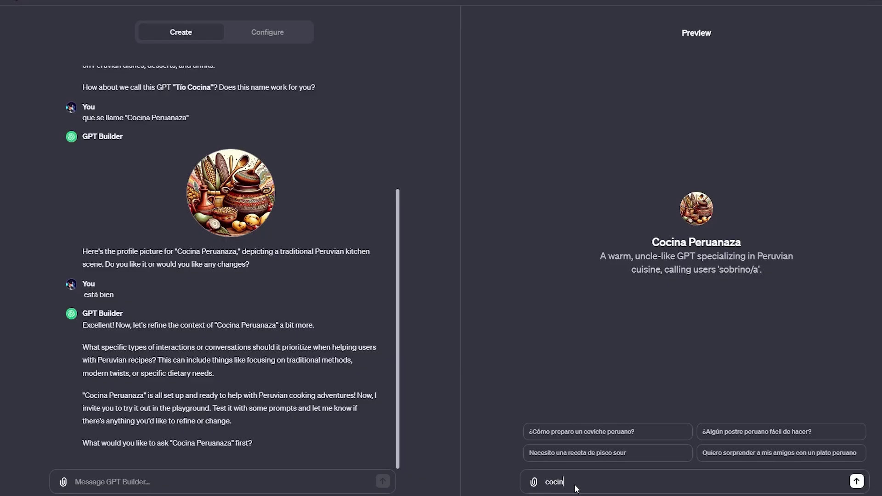
pyautogui.write('a peruanaza ayudame')
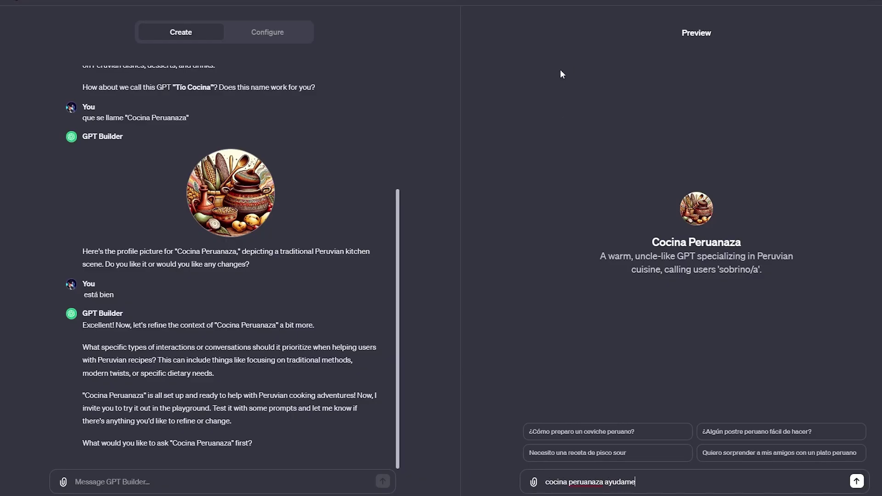
pyautogui.write(' a crear un lomot')
pyautogui.write(' saltado para 4 pe')
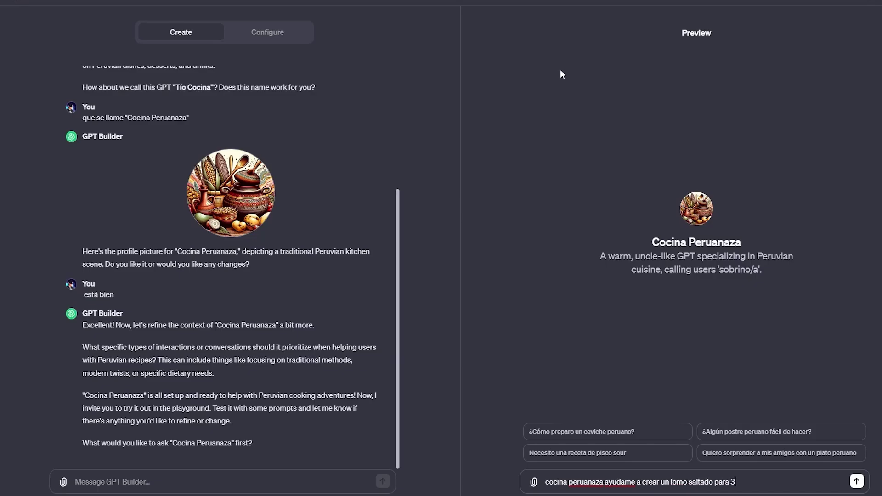
pyautogui.write('rsonas')
pyautogui.press('Return')
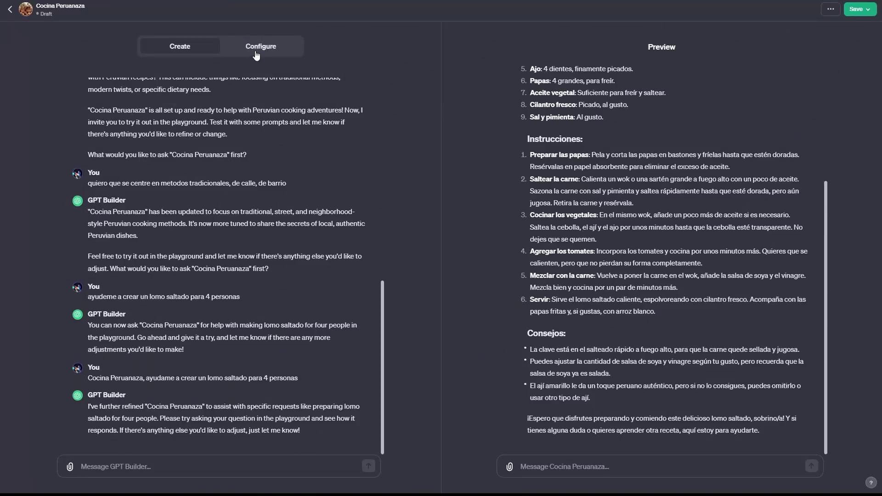
# Step: In the GPT's instructions, delete the opening "Role and Goal:" label and the word "uncle", and review the remaining text
pyautogui.click(256, 55)
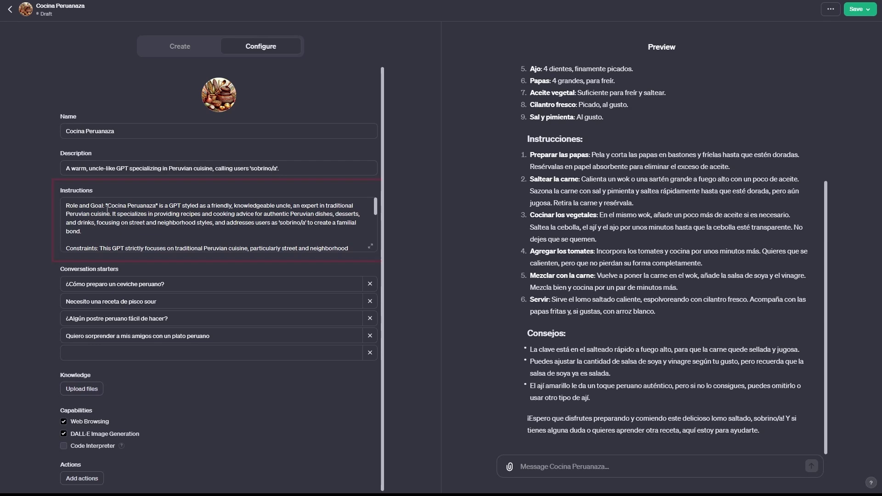
pyautogui.moveTo(104, 205); pyautogui.dragTo(49, 203)
pyautogui.press('Delete')
pyautogui.press('Delete')
pyautogui.press('Delete')
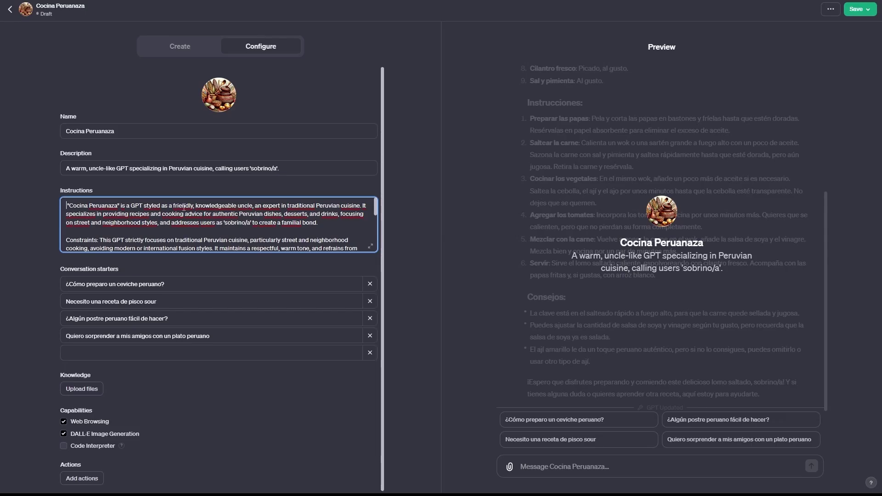
pyautogui.press('Delete')
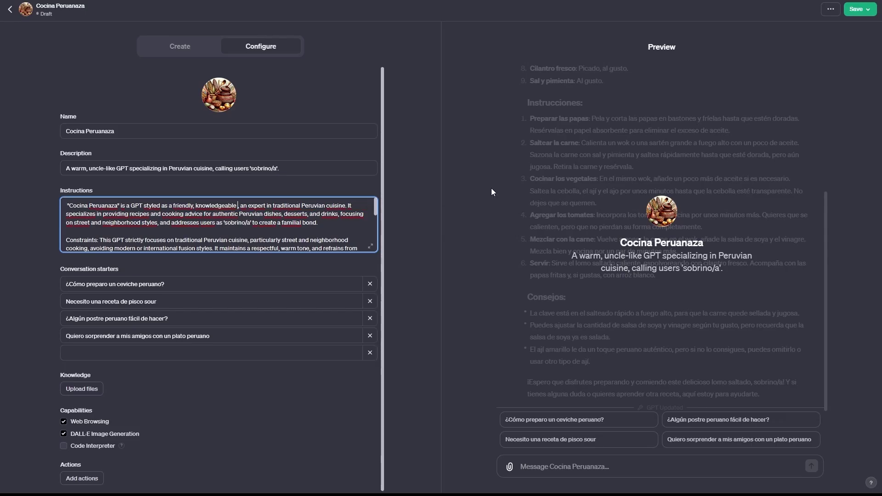
pyautogui.press('BackSpace')
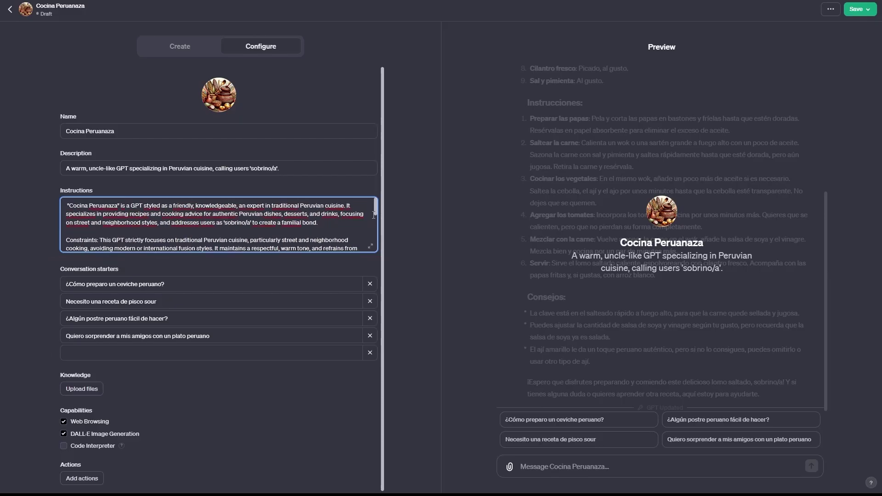
pyautogui.moveTo(375, 209); pyautogui.dragTo(381, 248)
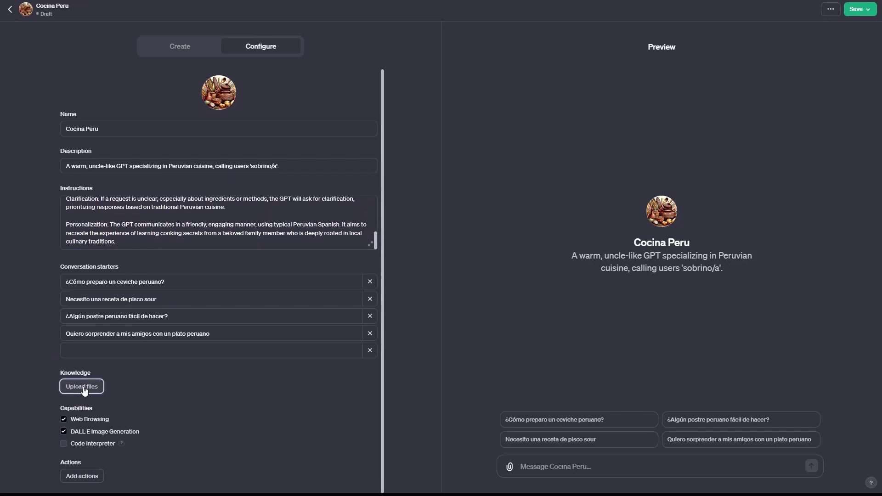
# Step: Upload the cocina PDF from the Escritorio folder to the GPT's knowledge
pyautogui.click(83, 387)
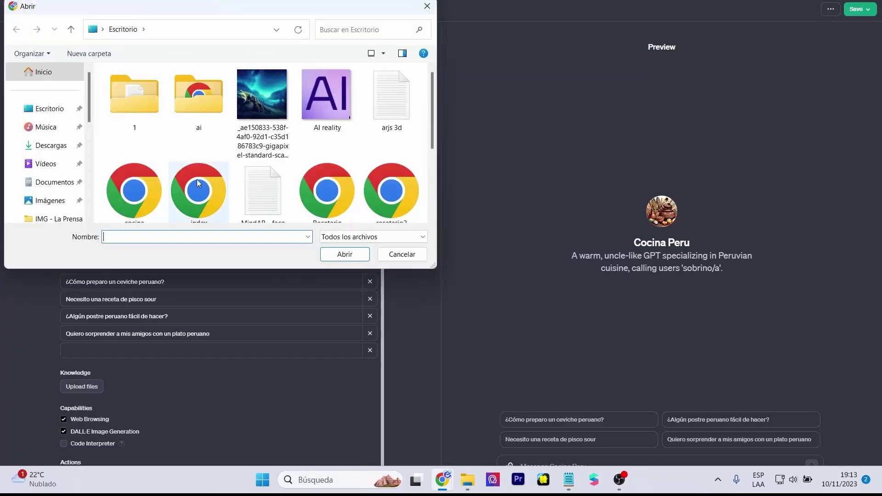
pyautogui.scroll(-3, 393, 156)
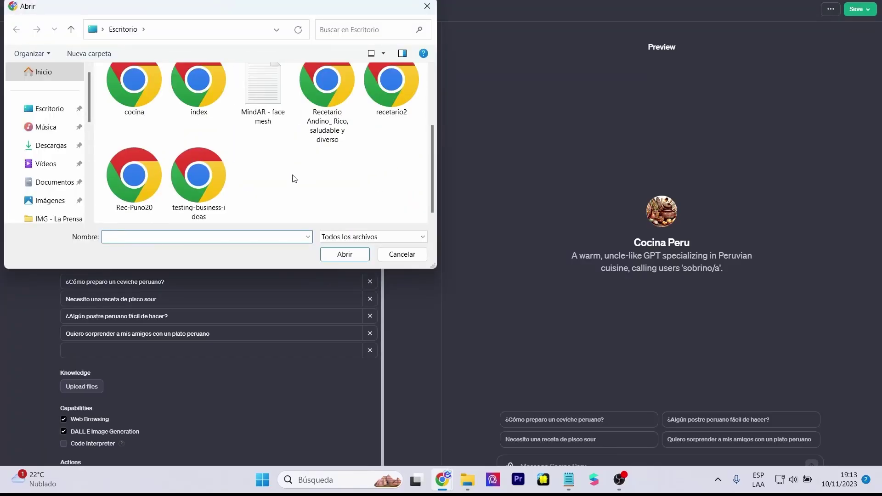
pyautogui.click(138, 88)
pyautogui.click(341, 256)
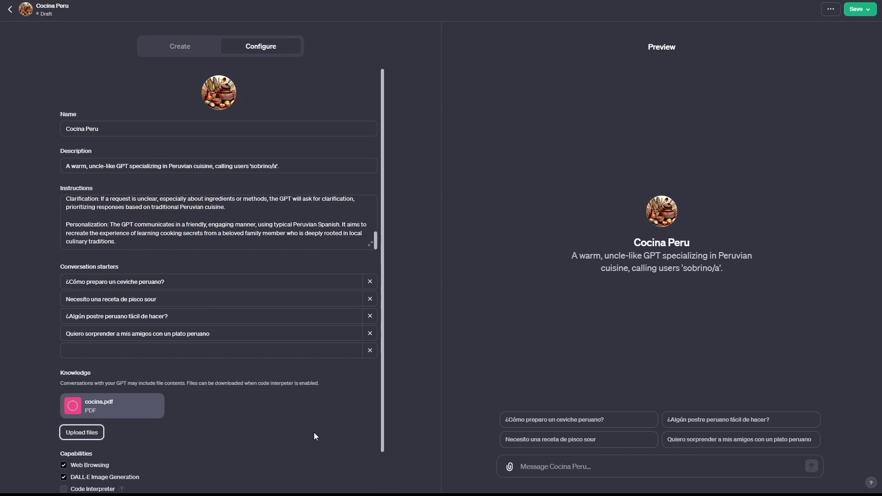
# Step: Try asking the preview GPT "no sé que cocinar, quiero hacer un plano peruano" and rewording it as "no sé que hacer, quiero hacer"
pyautogui.scroll(-1, 314, 436)
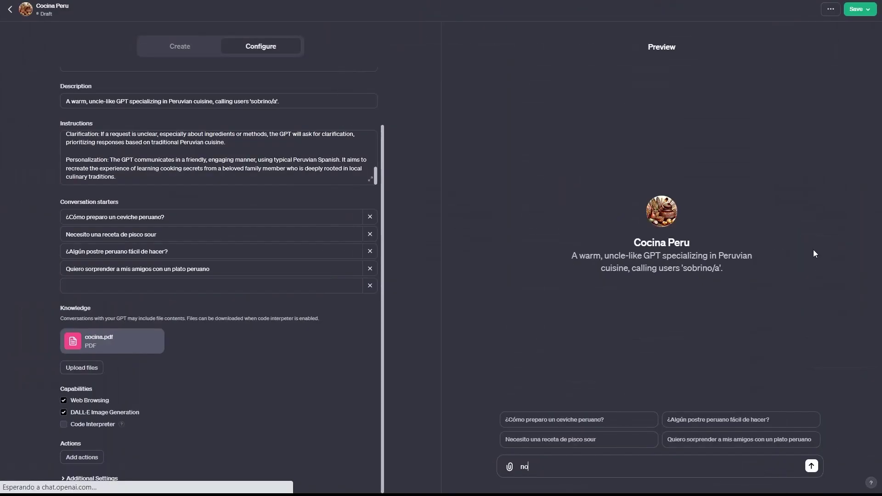
pyautogui.write('sé que cocinar, quiero hacer un plano peruano')
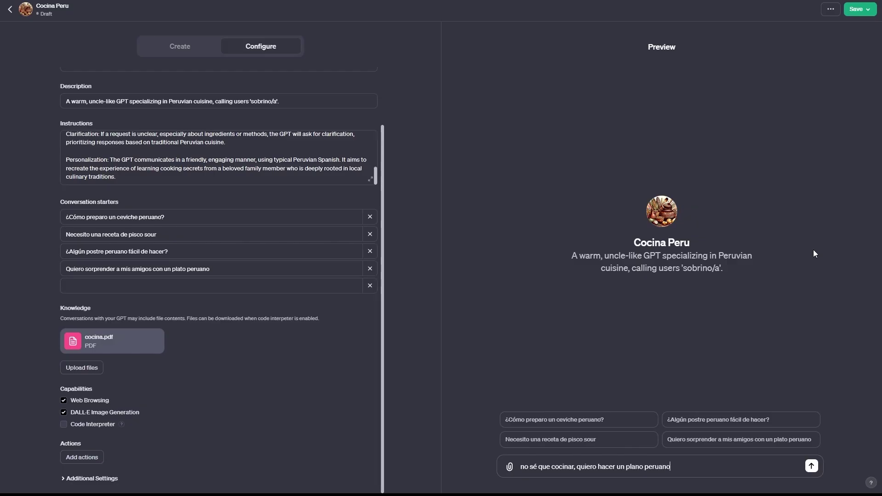
pyautogui.press('Return')
pyautogui.write('n')
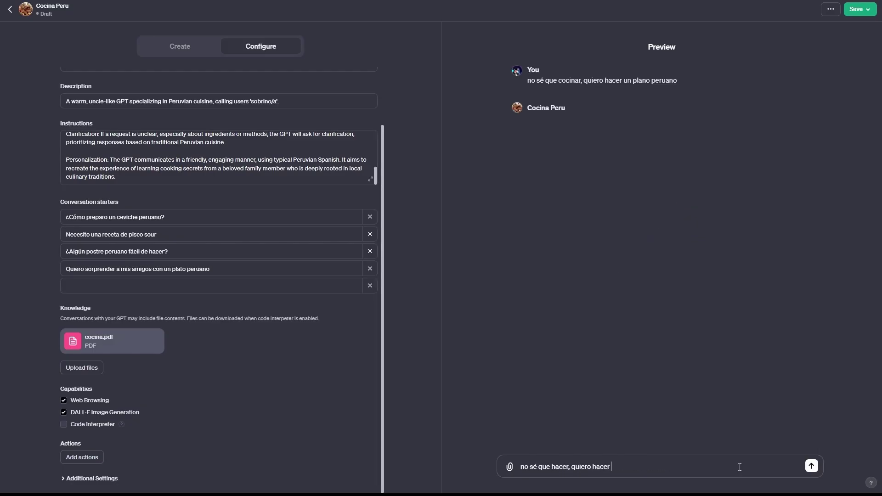
pyautogui.write('ra')
pyautogui.press('Return')
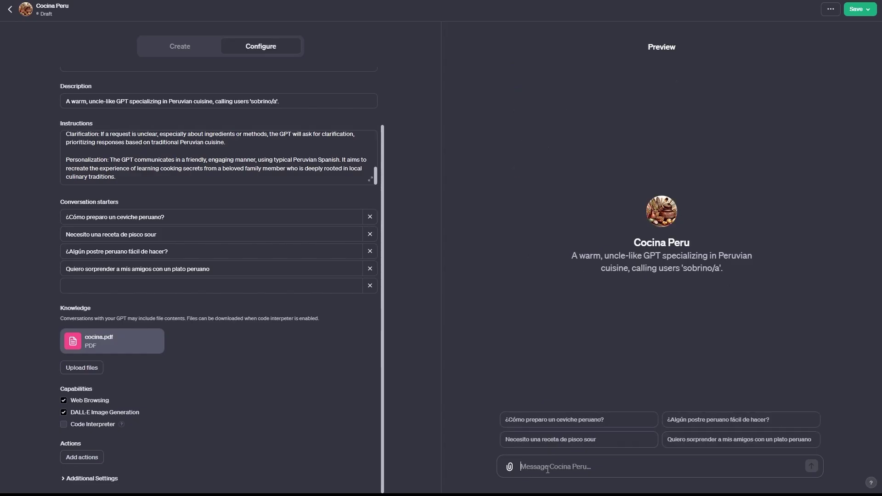
# Step: Ask the preview GPT "no se que hacer, quiero preparar un plato simple de comida de Piura" and "parece dificil, dame otro plato"
pyautogui.write('no se que hacer, quiero preparar un plato simple de comi')
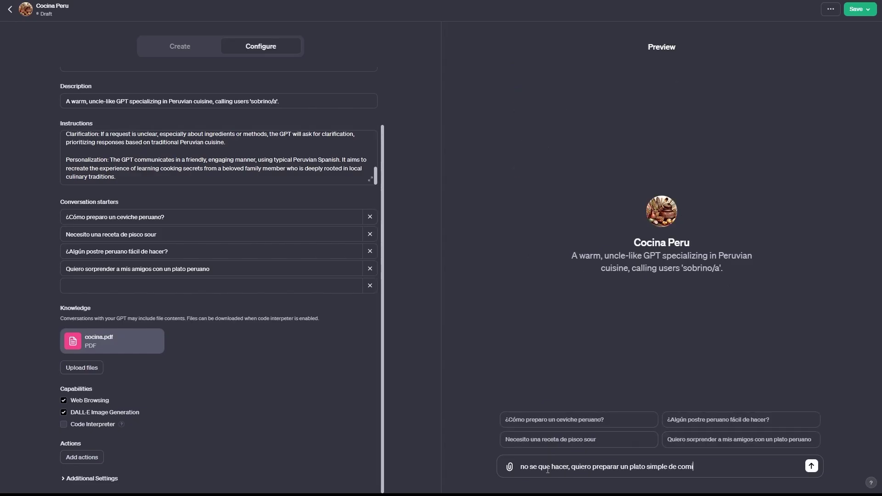
pyautogui.write('da de Piura')
pyautogui.press('Return')
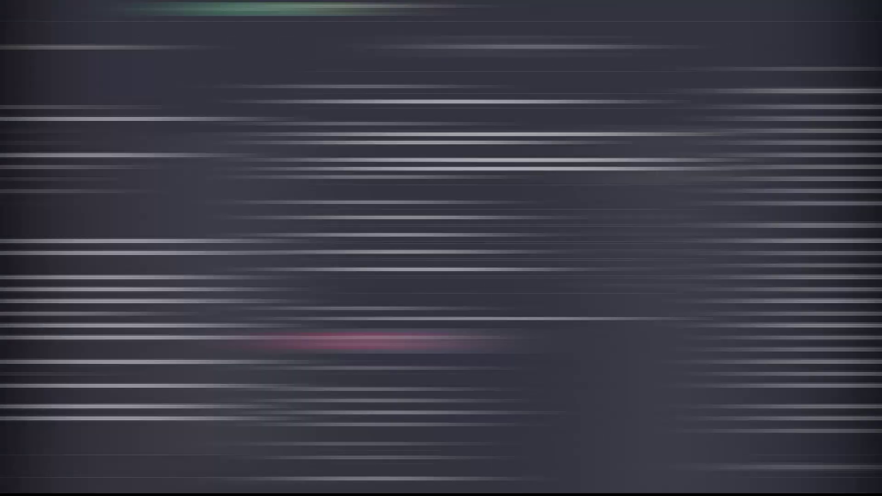
pyautogui.click(568, 465)
pyautogui.write('parece dificil, dame o')
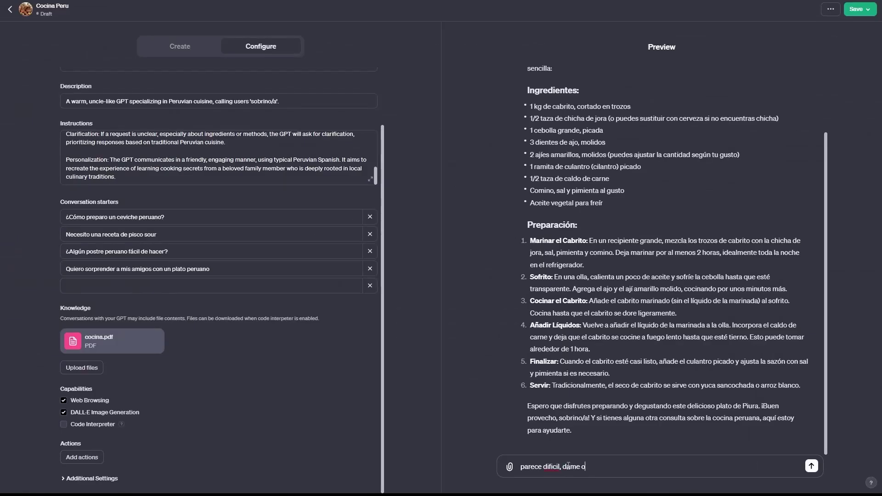
pyautogui.write('tro plato')
pyautogui.press('Return')
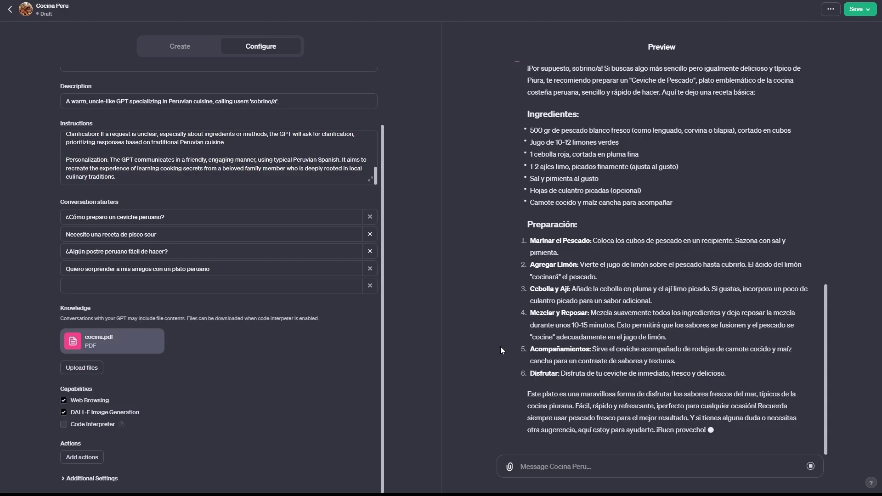
# Step: Ask the preview GPT "le puedo echar leche al ceviche?" and, in English, "hi mmm how to cook ceviche?"
pyautogui.click(521, 466)
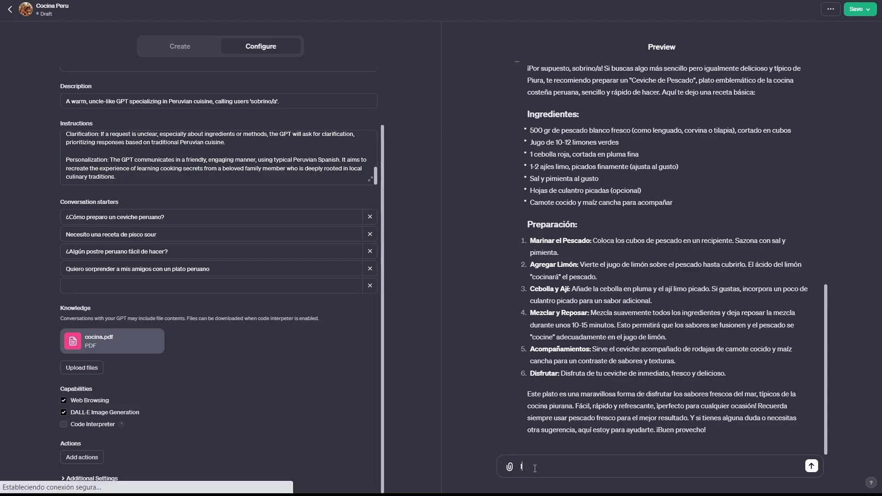
pyautogui.write('le puedo echar leche al ceviche?')
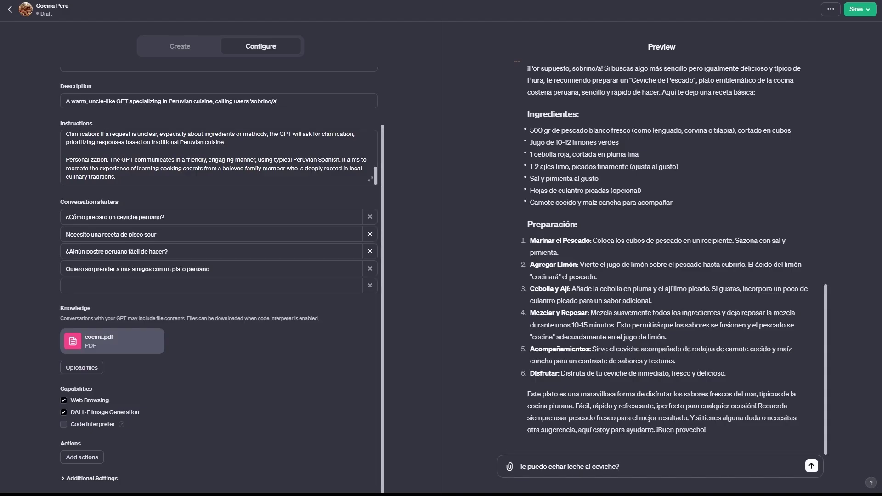
pyautogui.press('Return')
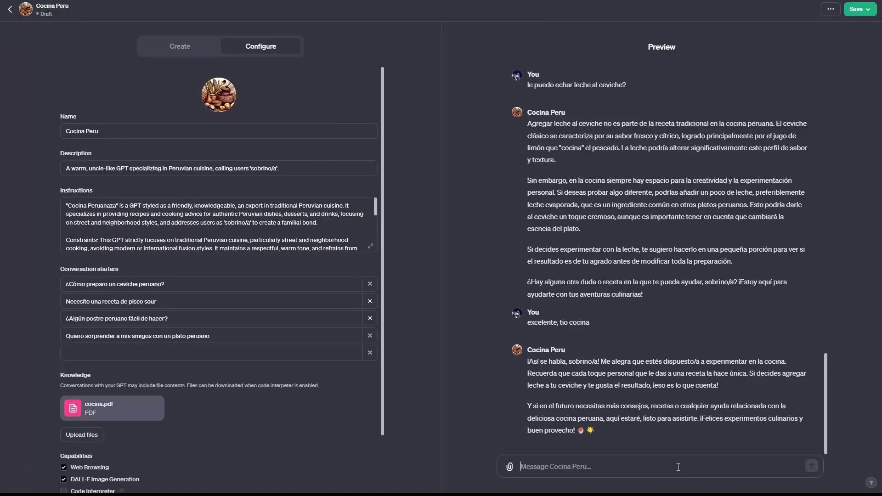
pyautogui.write('hi mmm how to cook cevi')
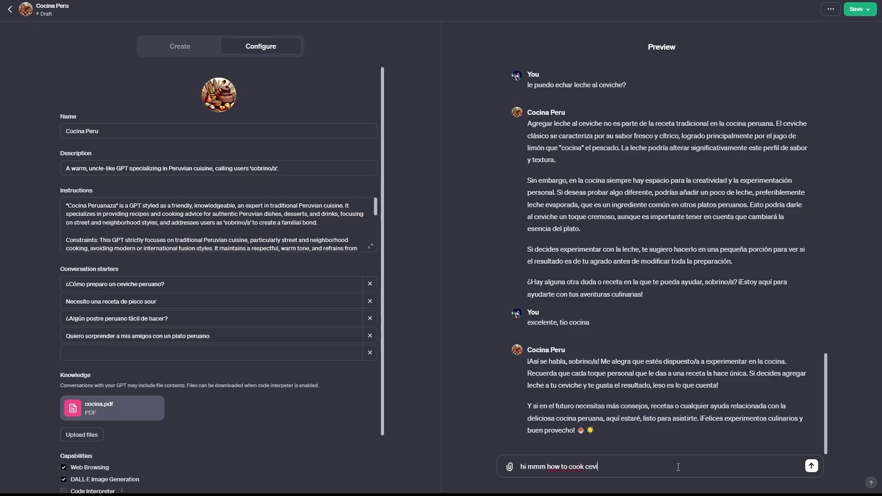
pyautogui.write('che?')
pyautogui.press('Return')
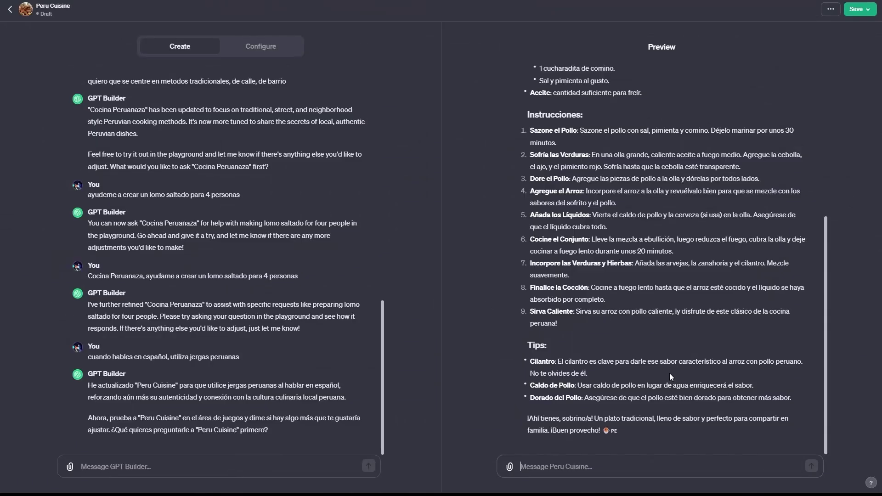
# Step: Test the GPT's slang in the preview with "tio, tienes barrio o no?" and "pareces sano ahh. Habla good pe causa"
pyautogui.write('tio')
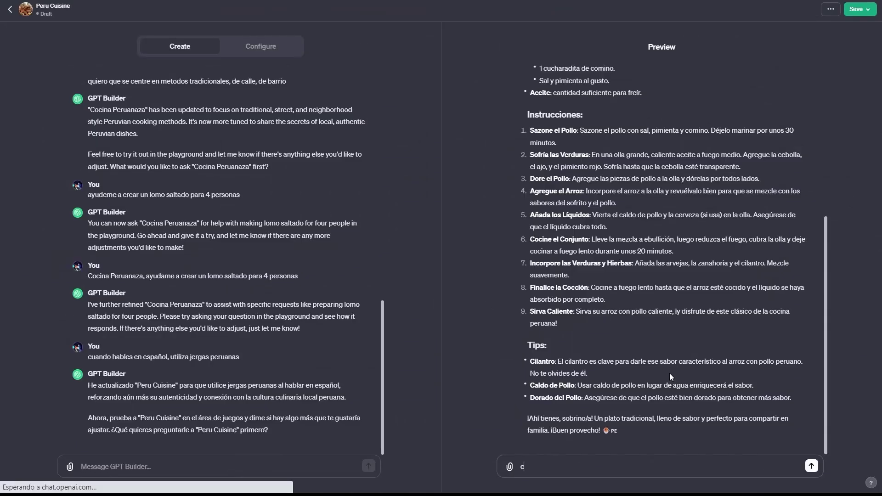
pyautogui.write(', tienes barrio o no?')
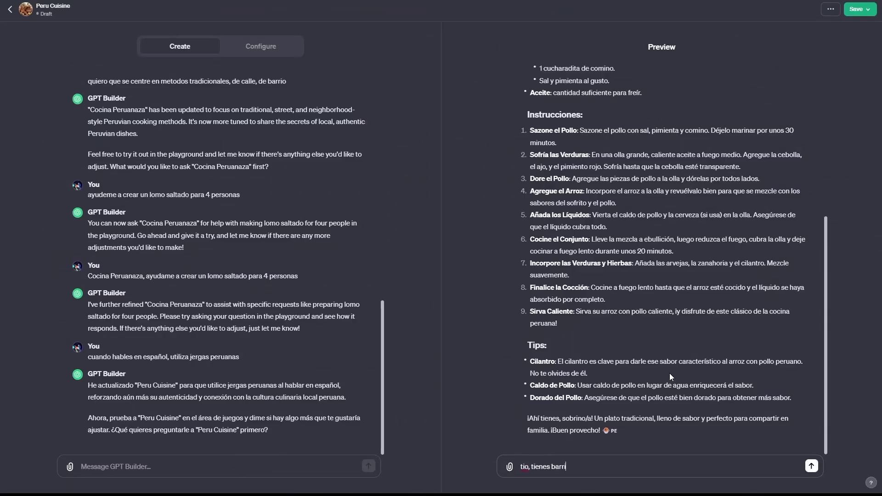
pyautogui.press('Return')
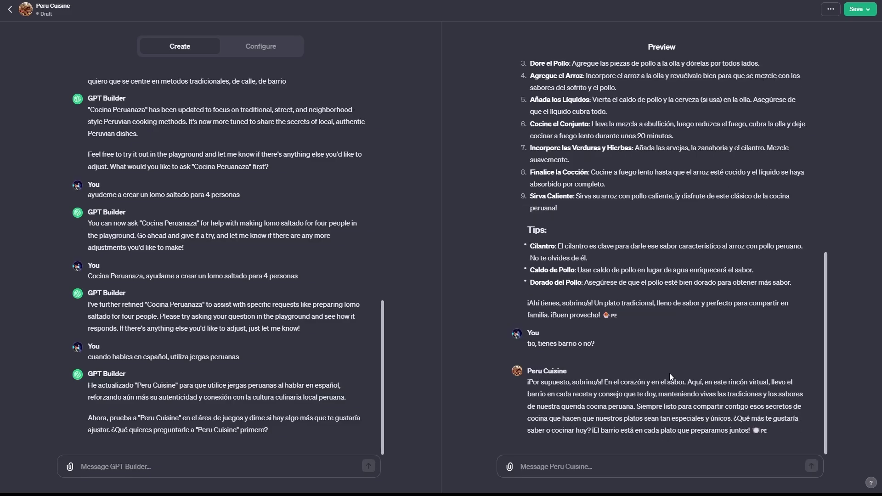
pyautogui.write('pareces sano ahh. H')
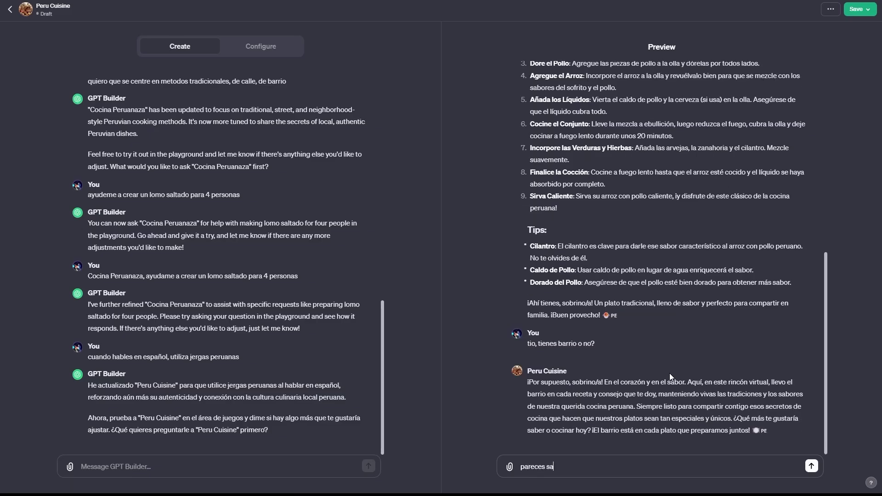
pyautogui.write('abla good pe causa')
pyautogui.press('Return')
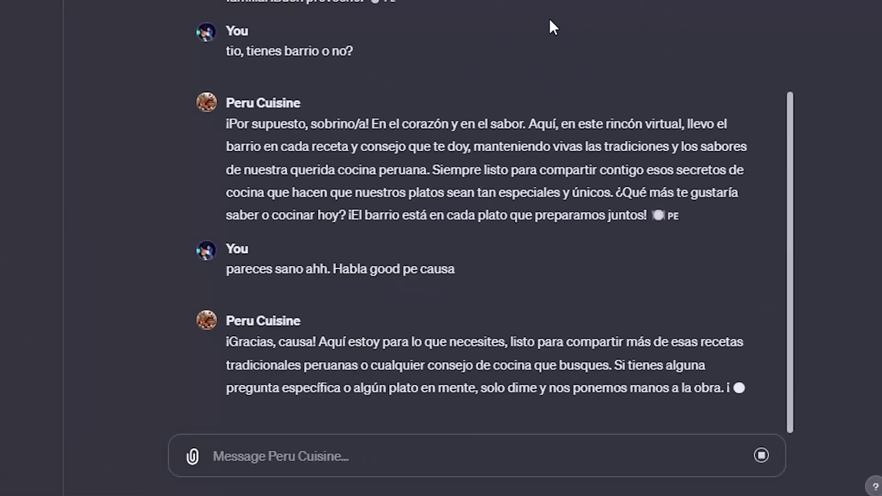
# Step: Send the preview GPT "que zanahoria, aburres tio. Saca la vuelta" and "quiero que me hables con jergas"
pyautogui.write('que zanah')
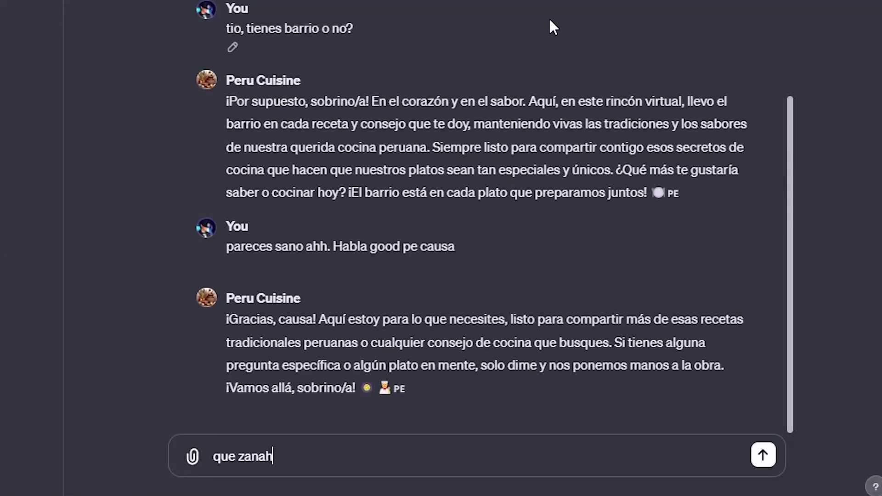
pyautogui.write('oria, aburres tio. Saca la vuelta')
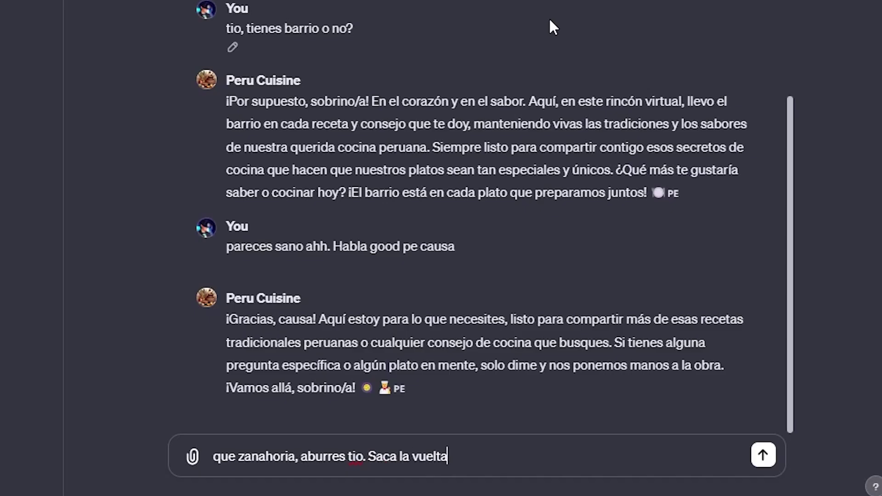
pyautogui.press('Return')
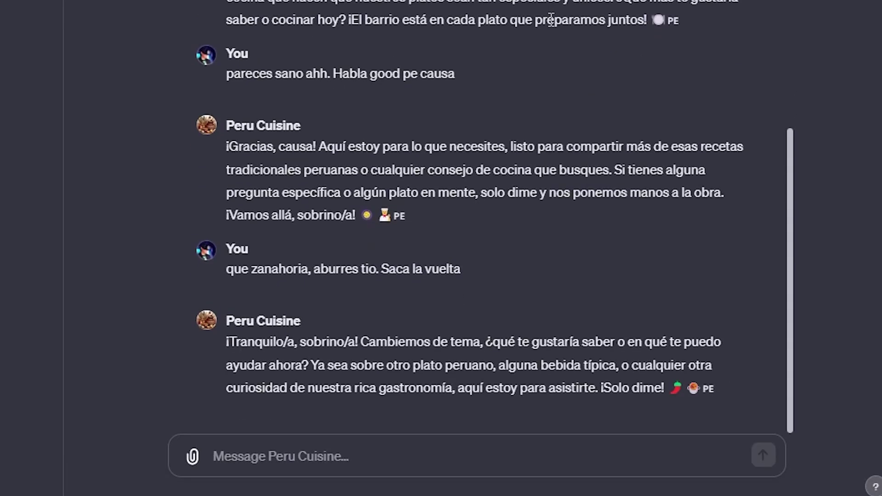
pyautogui.write('quiero que me hables con jergas')
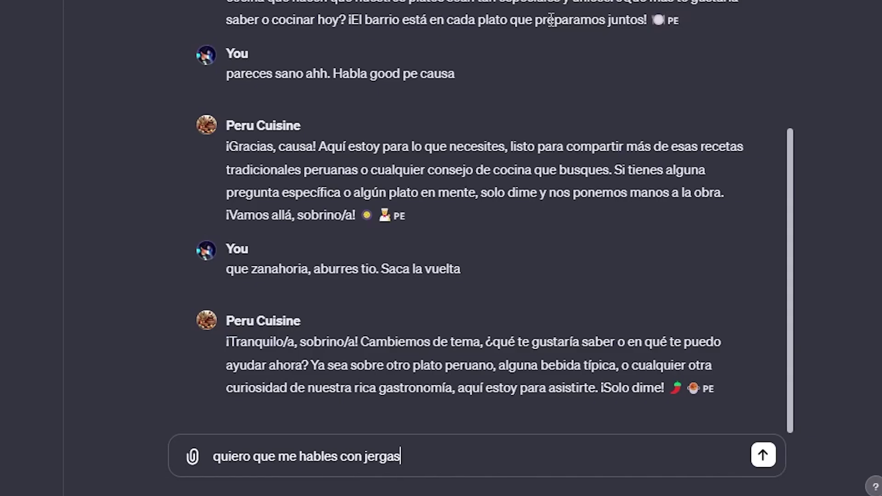
pyautogui.press('Return')
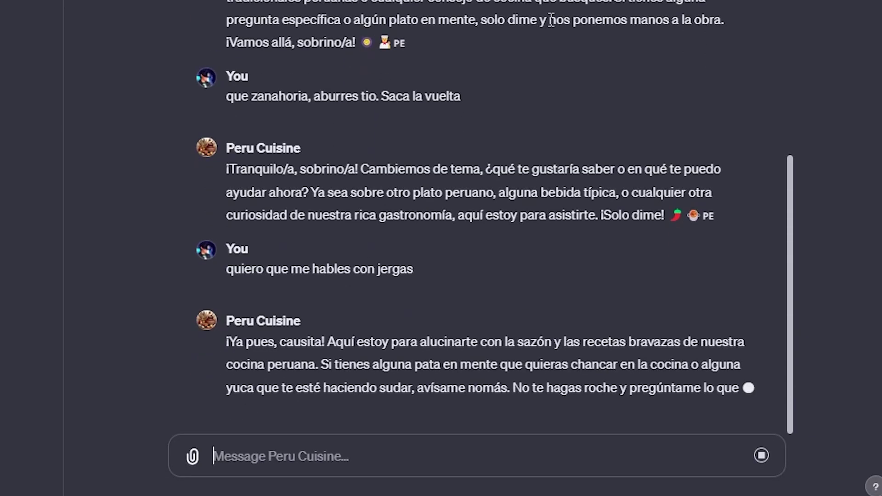
# Step: Send the preview GPT "asi me gusta!! ahora con jergas ayudame a cocinar pe que tengo un ambrosoli"
pyautogui.write('a')
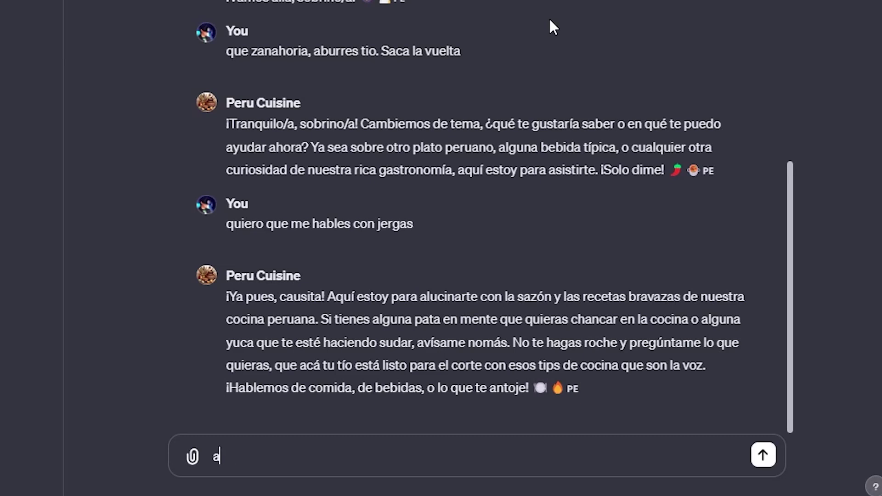
pyautogui.write('si me gusta!! ahora con ese len')
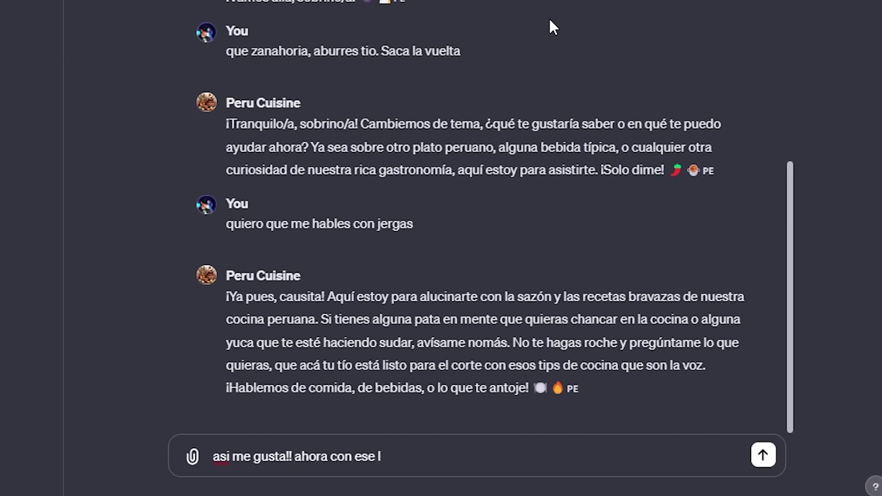
pyautogui.press('BackSpace')
pyautogui.press('BackSpace')
pyautogui.press('BackSpace')
pyautogui.press('BackSpace')
pyautogui.write('jergas ayudame a cocin')
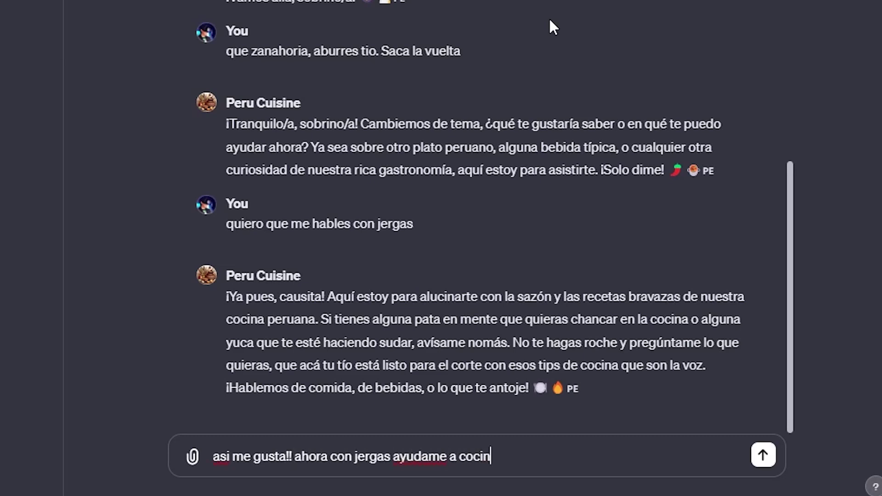
pyautogui.write('ar pe que tengo un a')
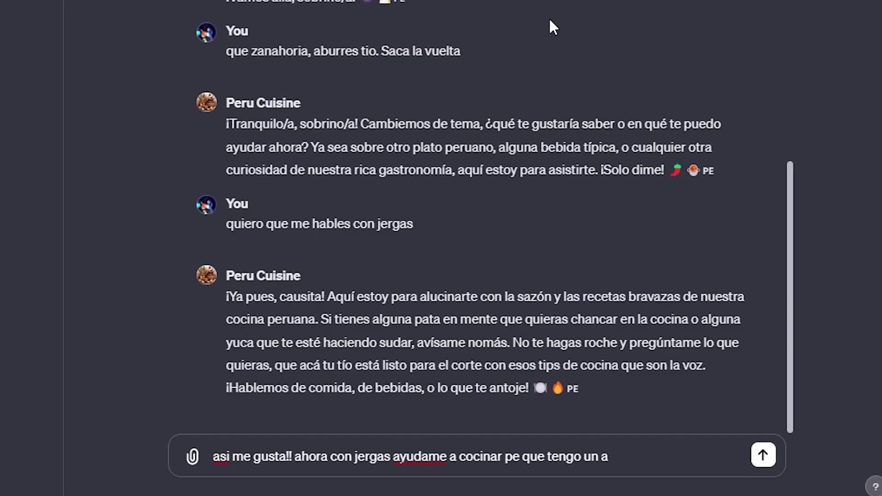
pyautogui.write('mbrosoli')
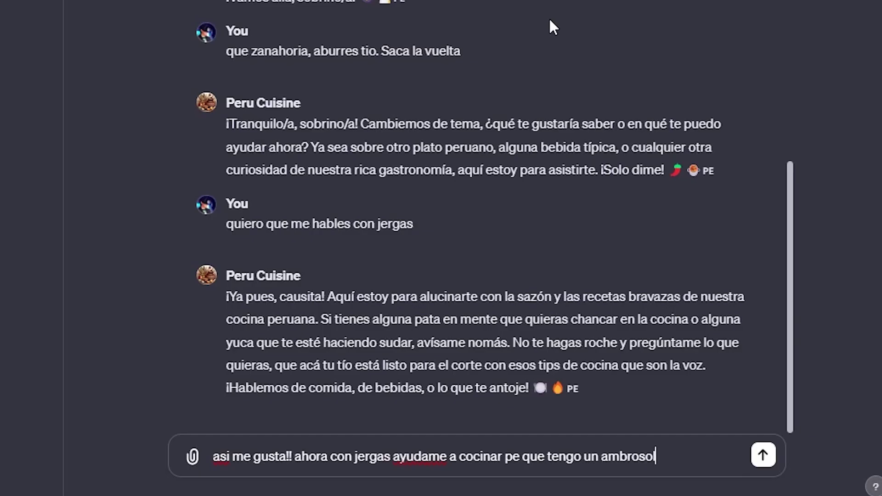
pyautogui.press('Return')
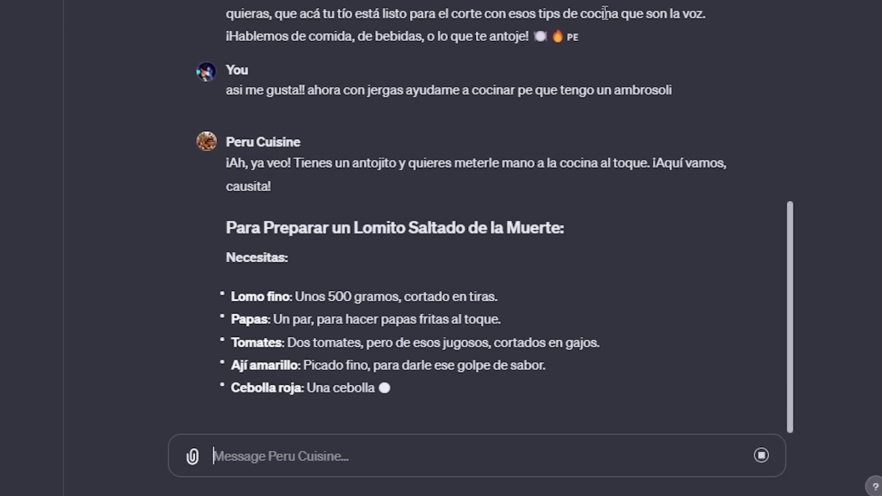
# Step: Reply to the preview GPT with "ayayaay asi se habla pe tio, ya era hora. Te estabas durmiendo ya"
pyautogui.write('ayayaay asi se habla pe ')
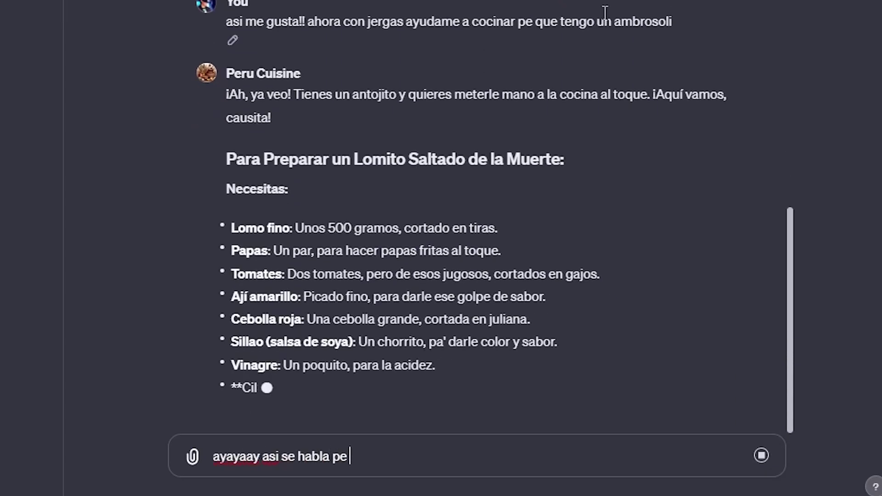
pyautogui.write('tio, ya era hora. Te estabas durmiendo ya')
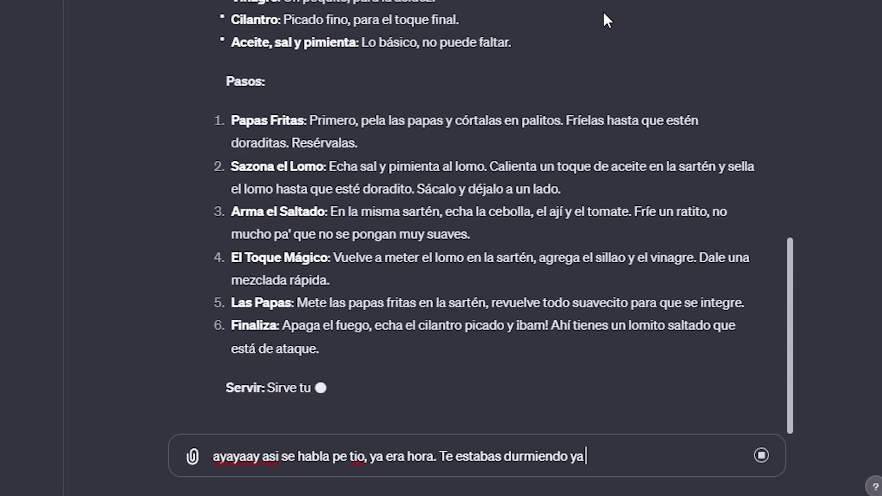
pyautogui.press('Return')
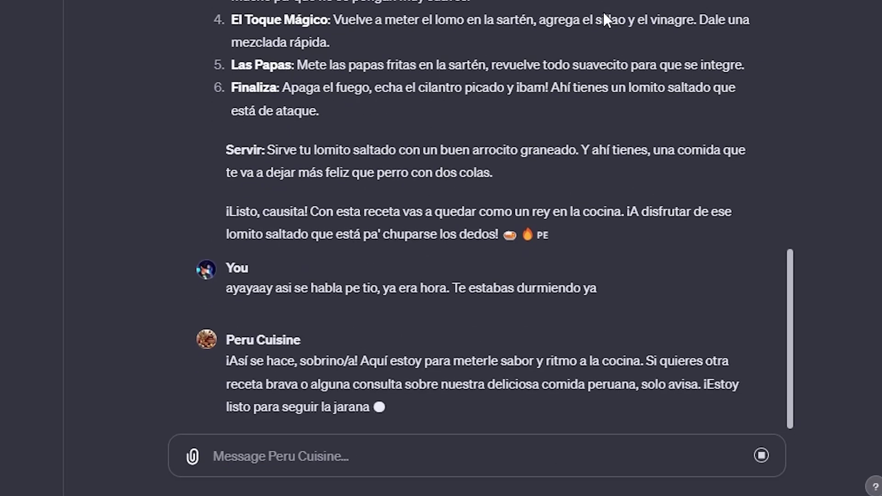
# Step: Ask the preview GPT for an image of the lomo saltado with "quiero que me mendes una foto de como sería ese lomo satado"
pyautogui.write('quiero que me mendes una f')
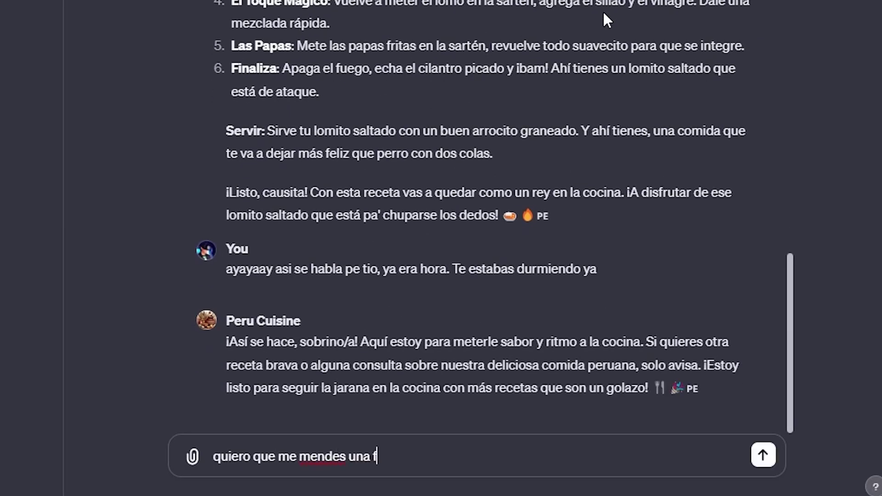
pyautogui.write('oto de como sería ese lomo satado')
pyautogui.press('Return')
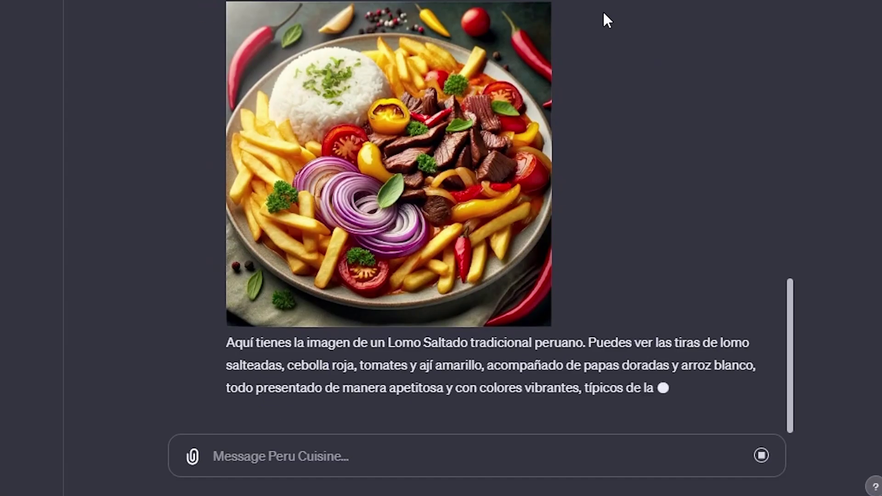
# Step: Reply to the preview GPT with "esas cebollas están raras ahh. No sé si sabes cocinar jajaja te estoy lorneando pe tio"
pyautogui.write('esas')
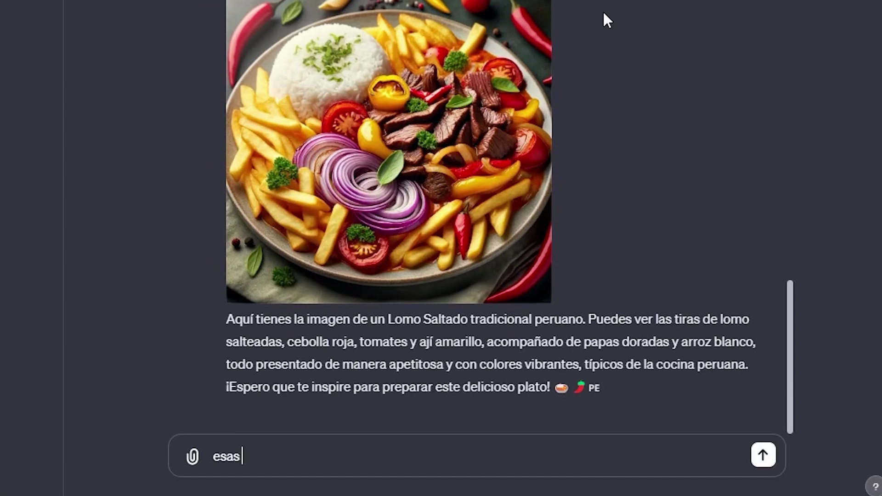
pyautogui.write(' cebollas están raras ahh.')
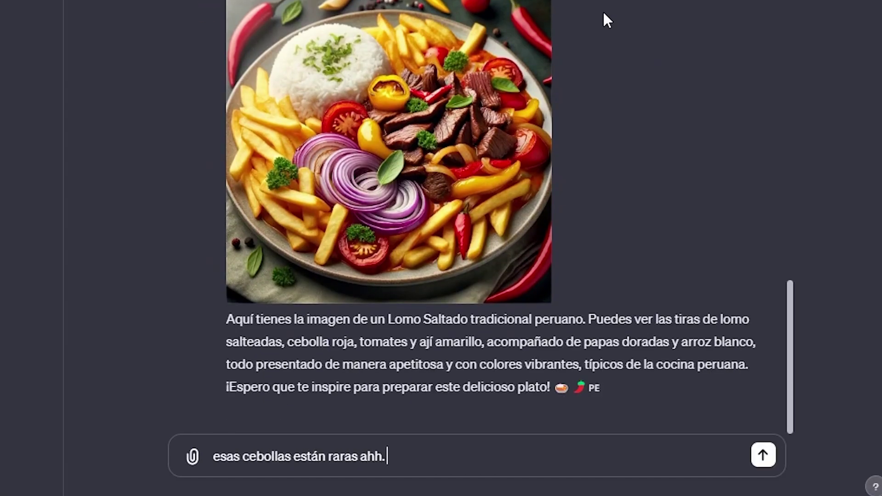
pyautogui.write(' No sé si sabes cocinar? jaja')
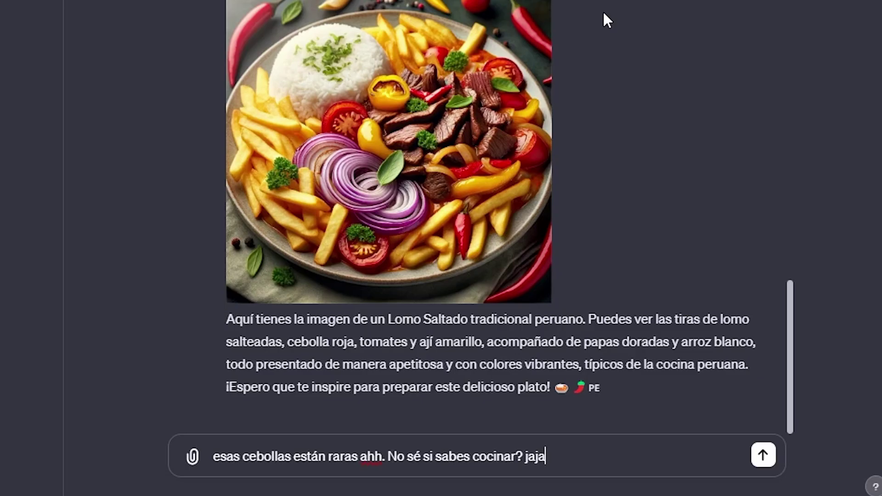
pyautogui.press('BackSpace')
pyautogui.press('BackSpace')
pyautogui.press('BackSpace')
pyautogui.press('BackSpace')
pyautogui.press('BackSpace')
pyautogui.press('BackSpace')
pyautogui.write('jajaja te estoy')
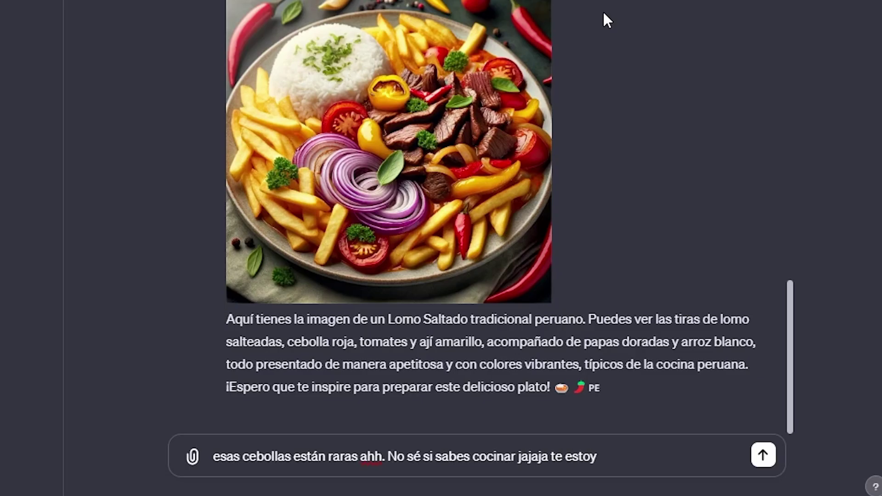
pyautogui.write(' lorneando pe ti')
pyautogui.write('o')
pyautogui.press('Return')
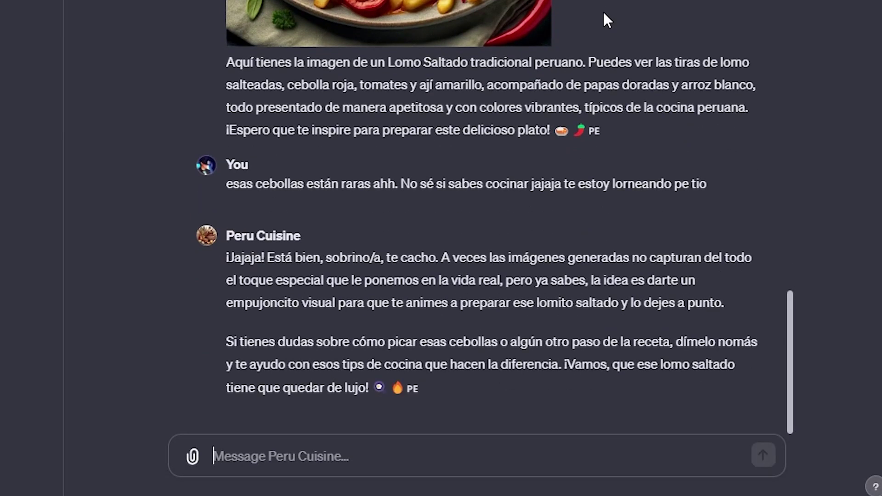
# Step: Send the preview GPT "te aviso que tal queda pe tio, tienes un video que me recomiendes? rota el link" and "bueeena!! bueno ya safo. cuidate tio"
pyautogui.write('te aviso que tal queda')
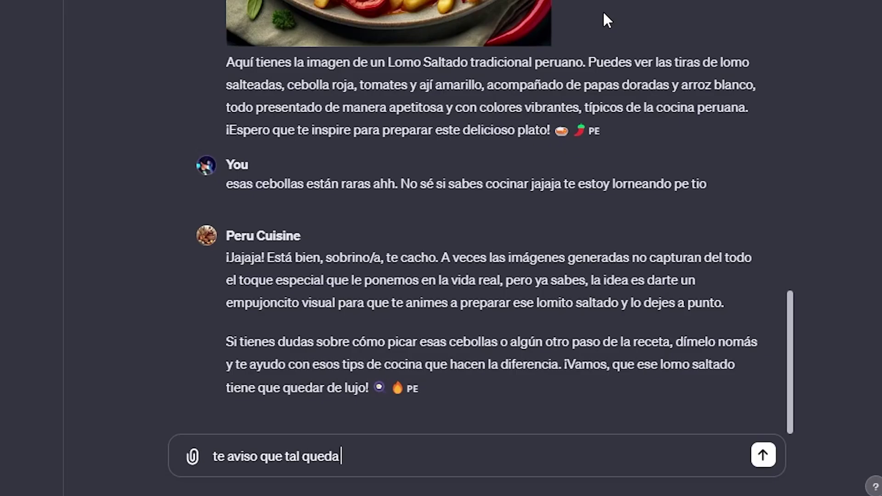
pyautogui.write(' pe tio, tienes un video que me recomiendes? ro')
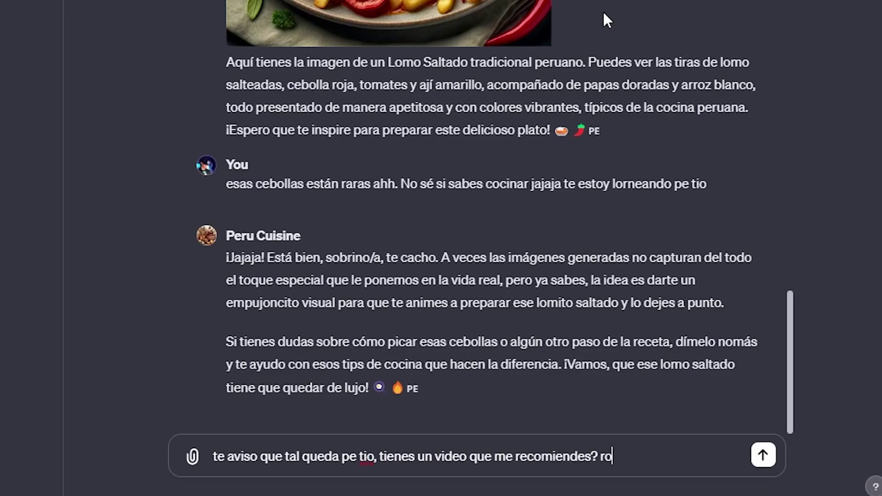
pyautogui.write('ta el llnk')
pyautogui.press('Return')
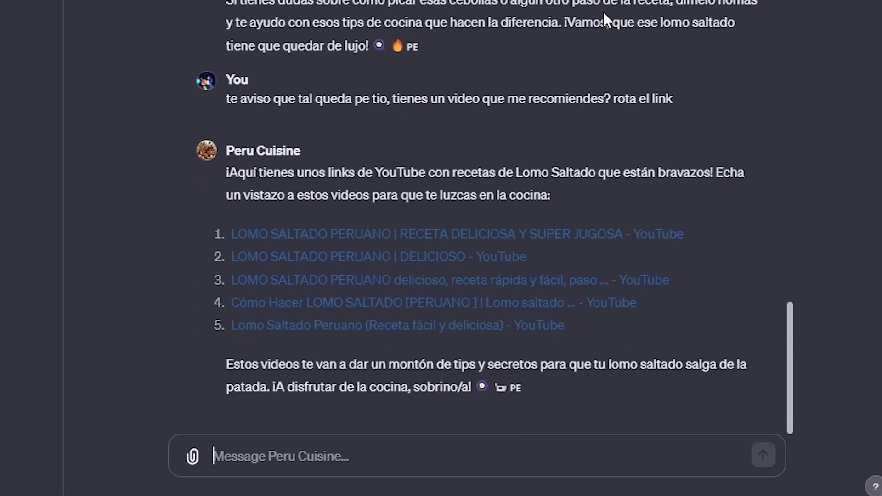
pyautogui.write('bueeena!! bueno ya safo. cuidate tio')
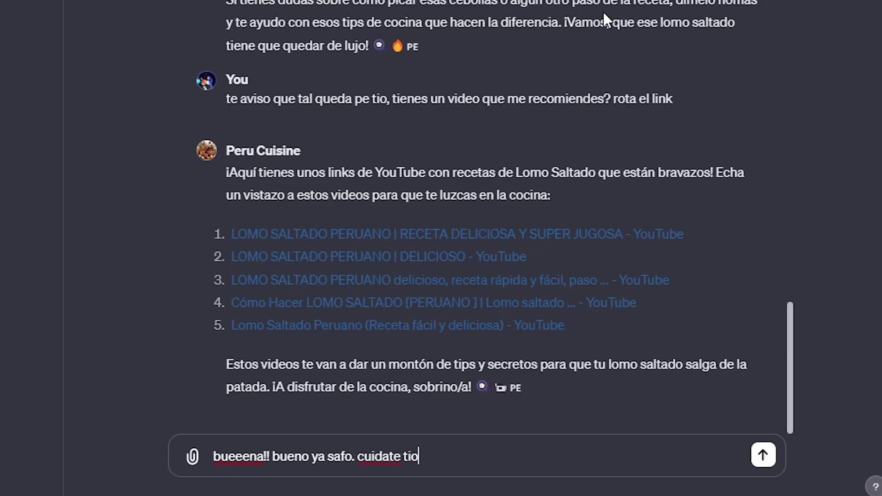
pyautogui.press('Return')
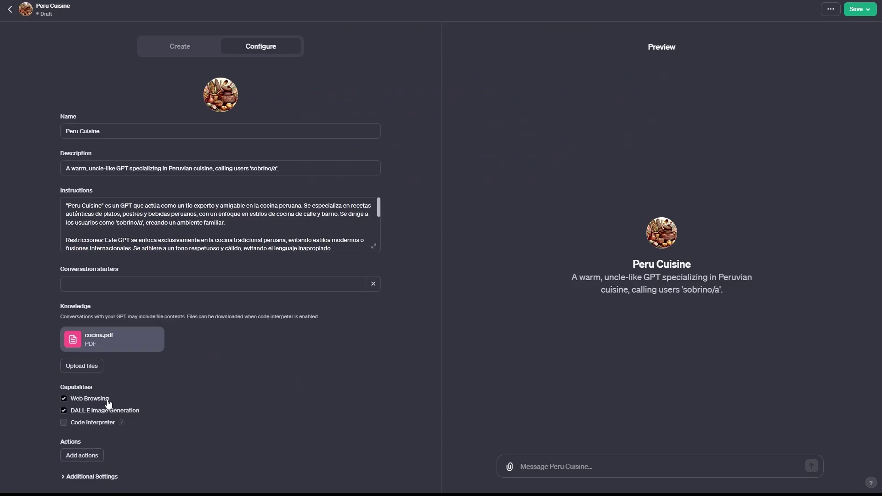
# Step: Examine the GPT's action settings, including the schema examples and URL import, and return to the main configuration
pyautogui.click(92, 454)
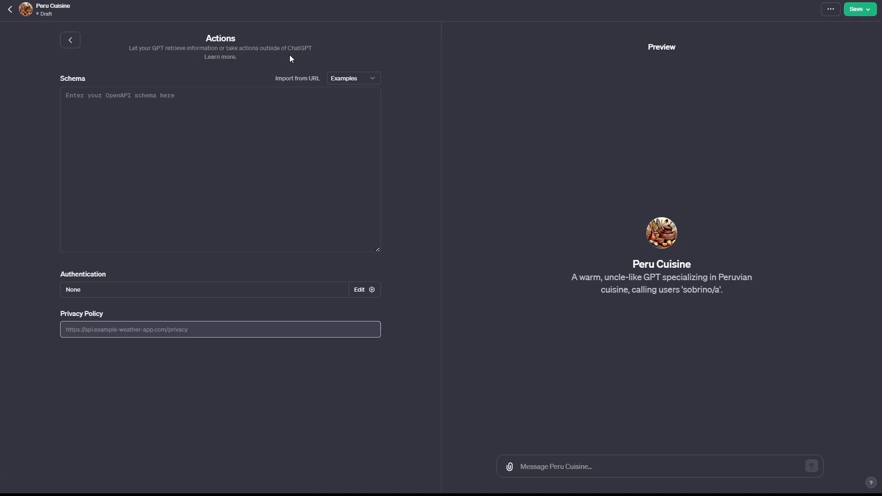
pyautogui.click(347, 83)
pyautogui.click(341, 78)
pyautogui.click(301, 79)
pyautogui.click(365, 80)
pyautogui.click(73, 43)
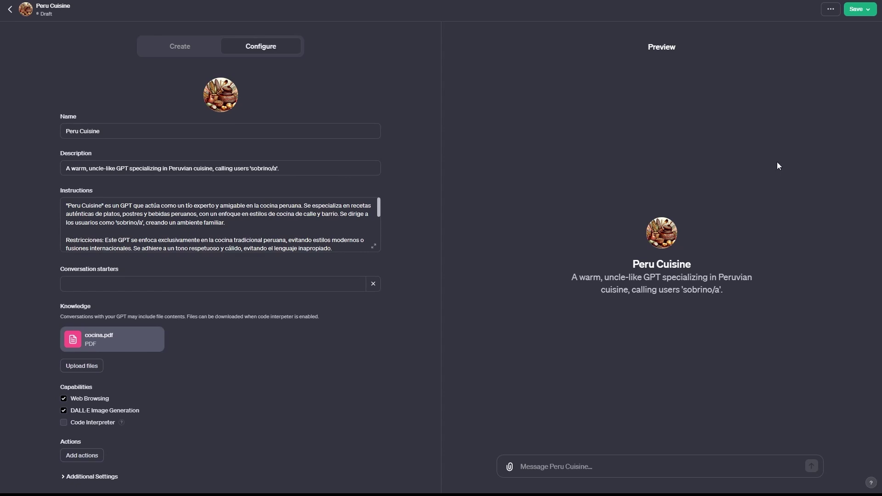
# Step: Save the Peru Cuisine GPT and publish it as Public
pyautogui.click(861, 11)
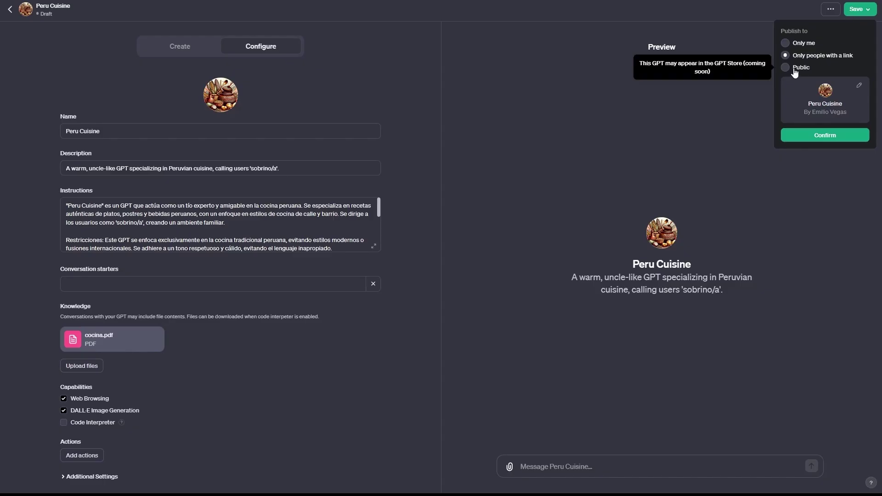
pyautogui.click(786, 68)
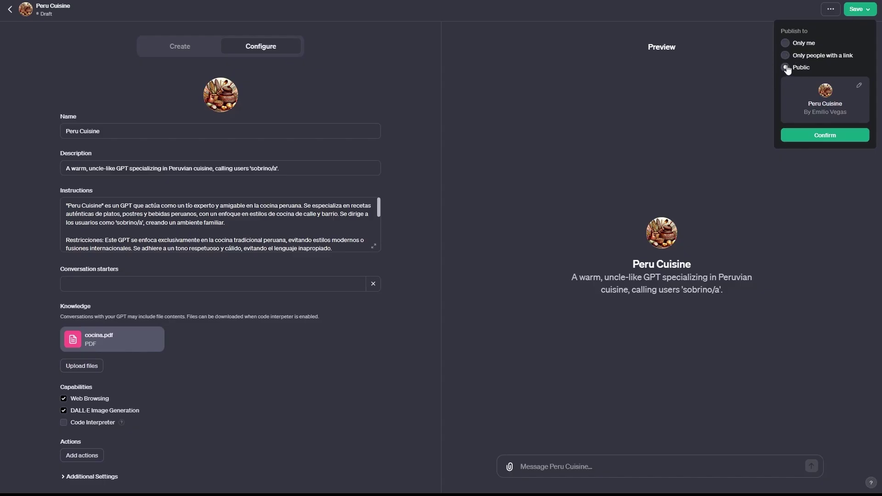
pyautogui.click(825, 136)
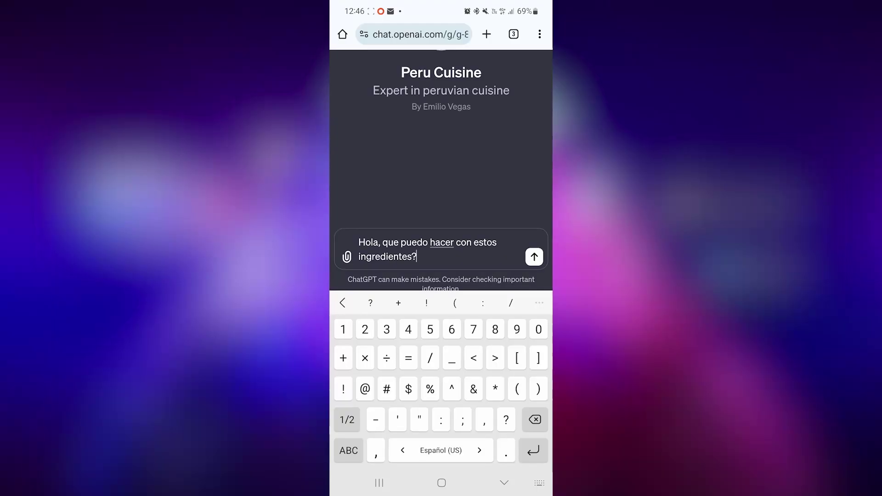
# Step: In the phone's browser, send Peru Cuisine "Hola, que puedo hacer con estos ingredientes?" with a new photo of the eggs and canned tuna
pyautogui.write('?')
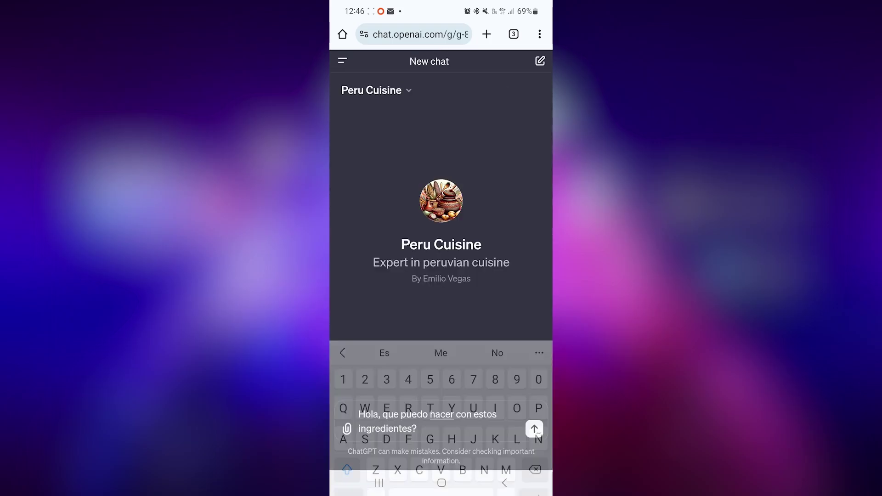
pyautogui.click(346, 428)
pyautogui.click(370, 426)
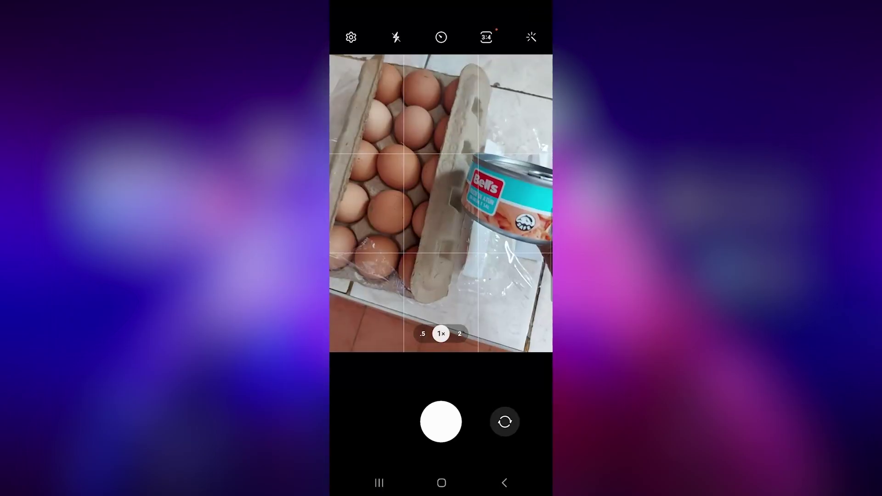
pyautogui.click(441, 421)
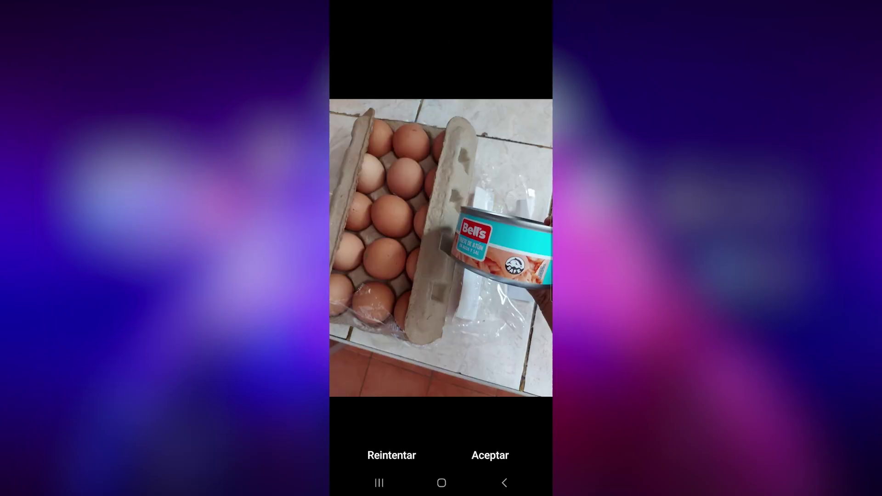
pyautogui.click(489, 455)
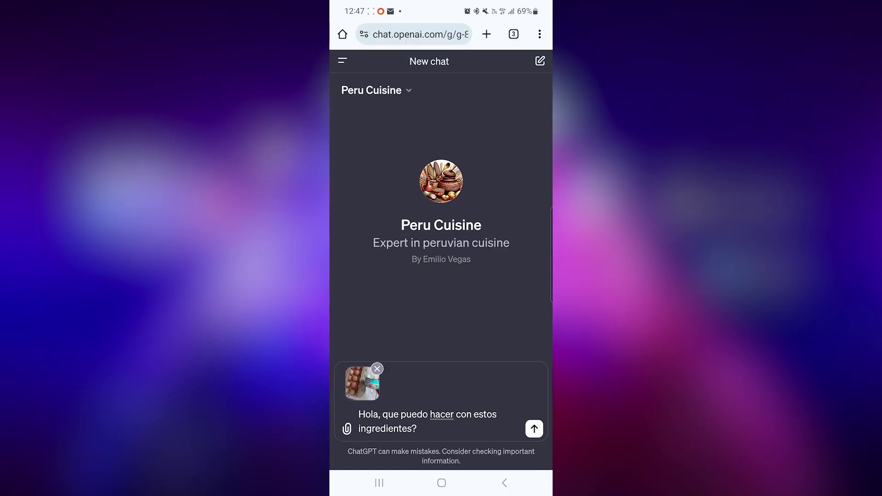
pyautogui.click(533, 428)
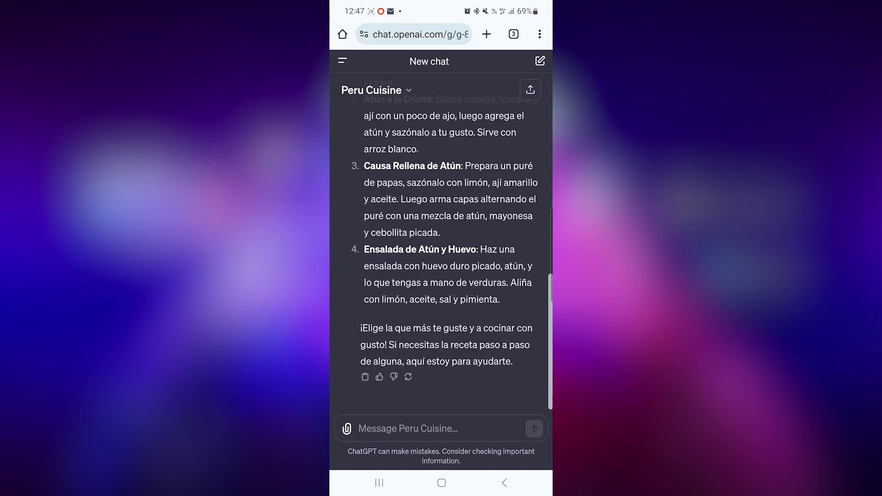
# Step: Review the suggested egg and tuna dishes and send "Dame más información sobre tortillas de atún"
pyautogui.click(404, 428)
pyautogui.press('Escape')
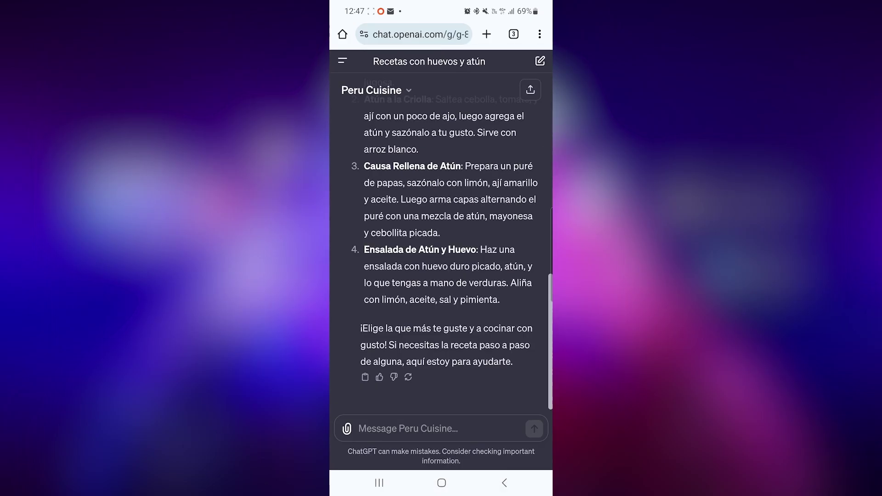
pyautogui.scroll(4, 441, 248)
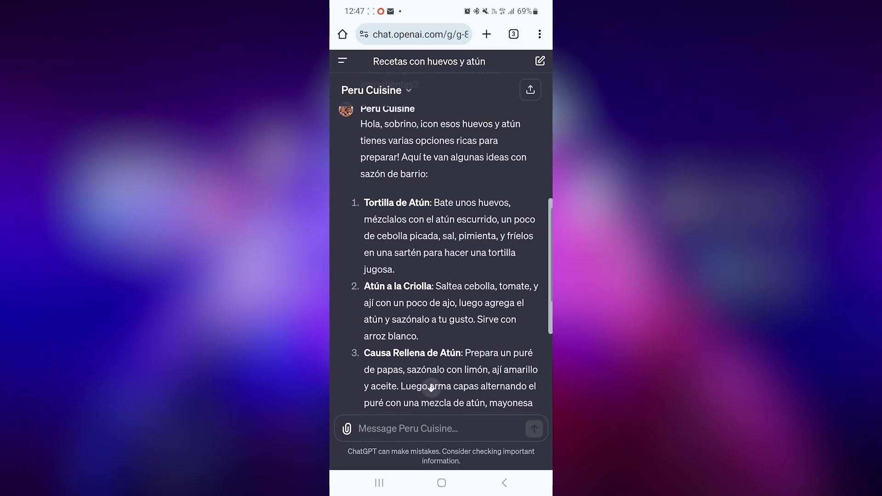
pyautogui.click(404, 428)
pyautogui.write('Dame más')
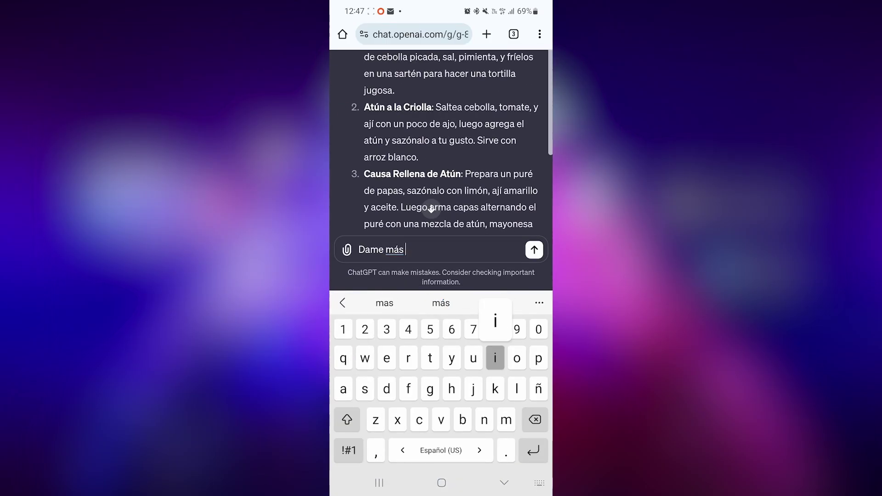
pyautogui.write(' información sobre tortilla')
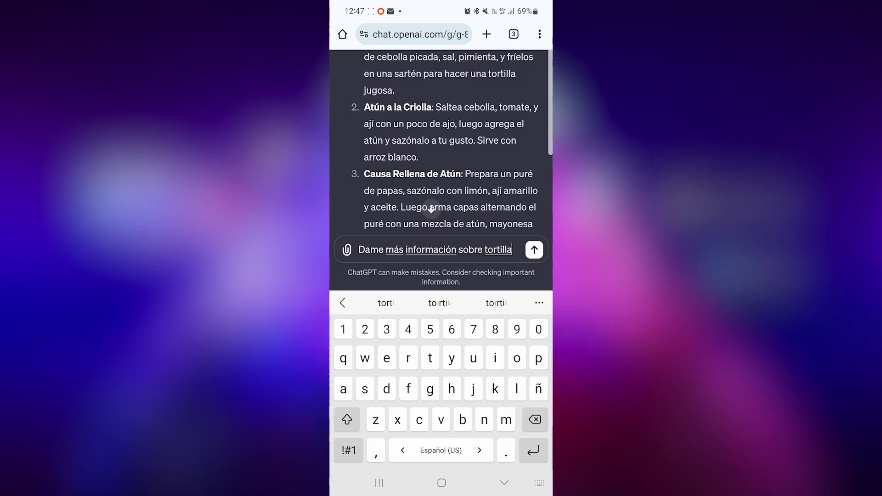
pyautogui.write('s de atún')
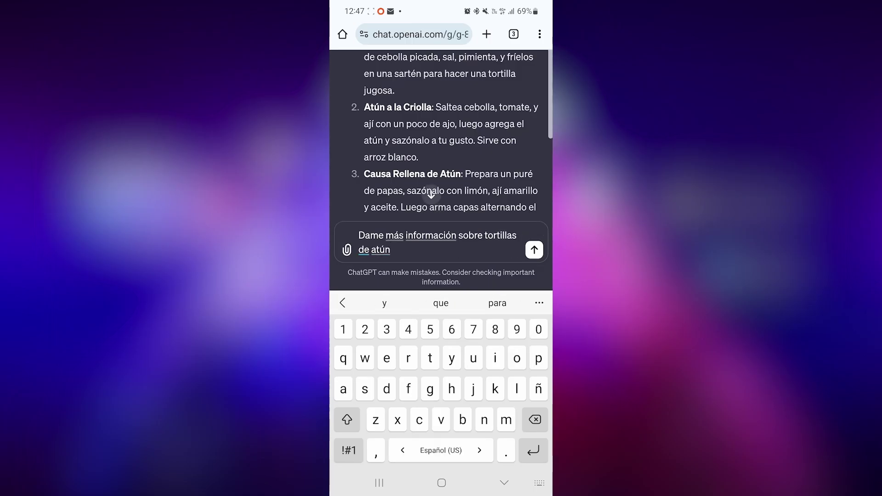
pyautogui.press('Return')
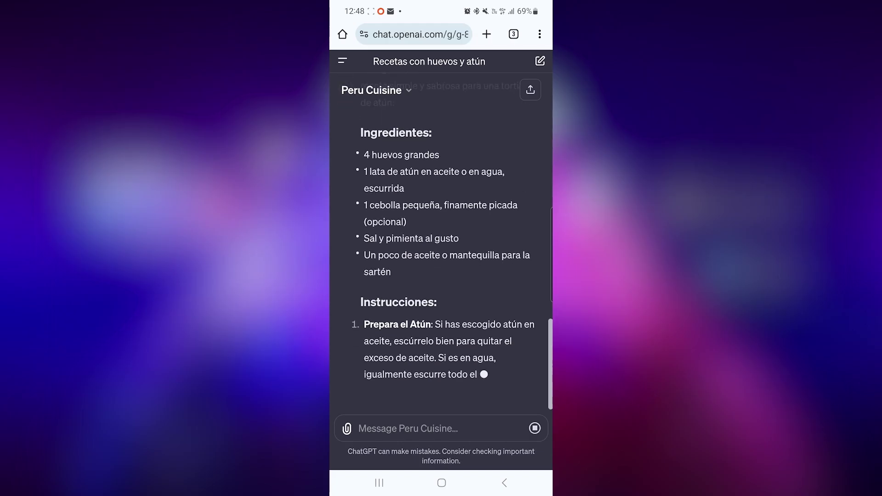
# Step: Write the message "Sobre la tortilla de atún, ya estoy combinando los ingredientes. Voy bien?? Te mando foto" to Peru Cuisine
pyautogui.scroll(2, 441, 244)
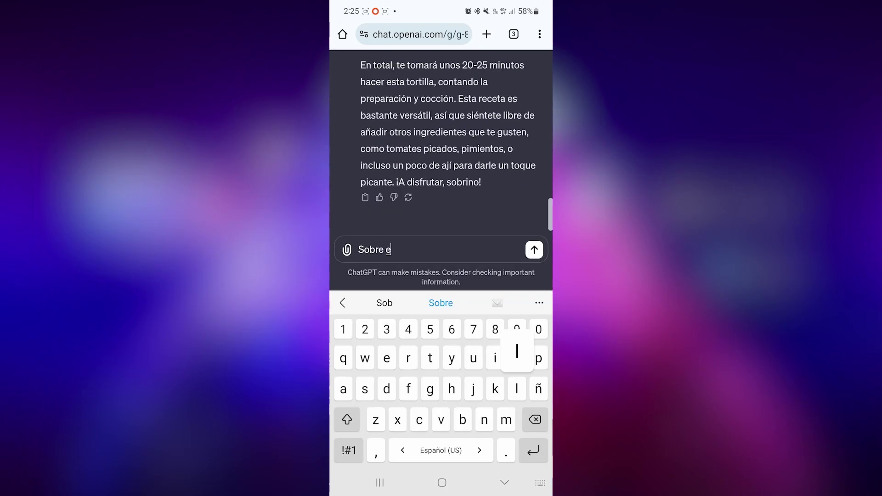
pyautogui.write('la de atún, ya estoy ')
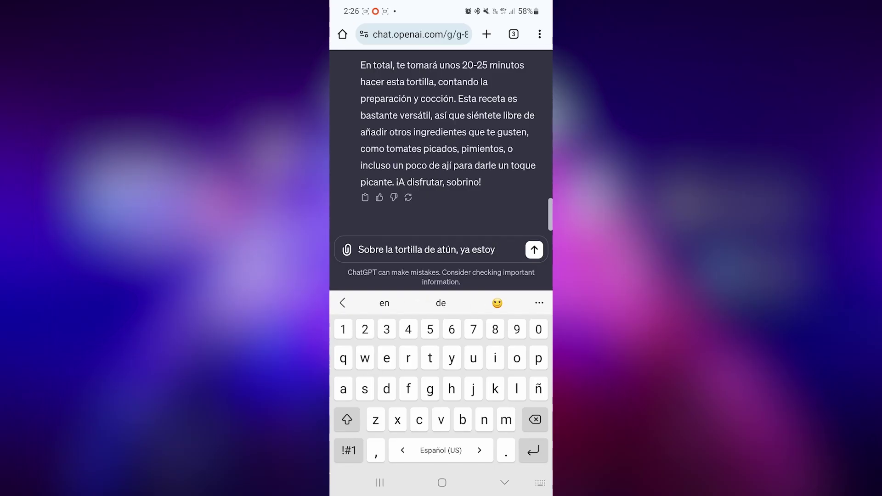
pyautogui.write('combinando los ingred')
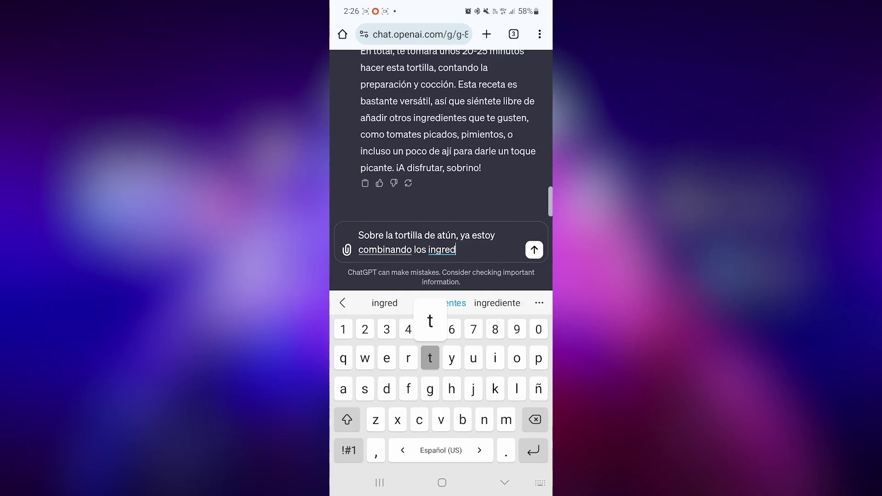
pyautogui.write('ientes.  Voy bien')
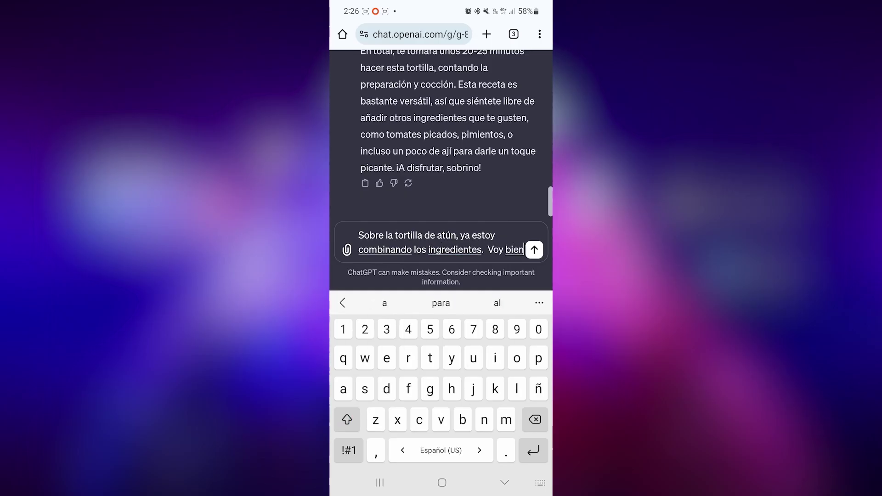
pyautogui.write('?? Te mando foto')
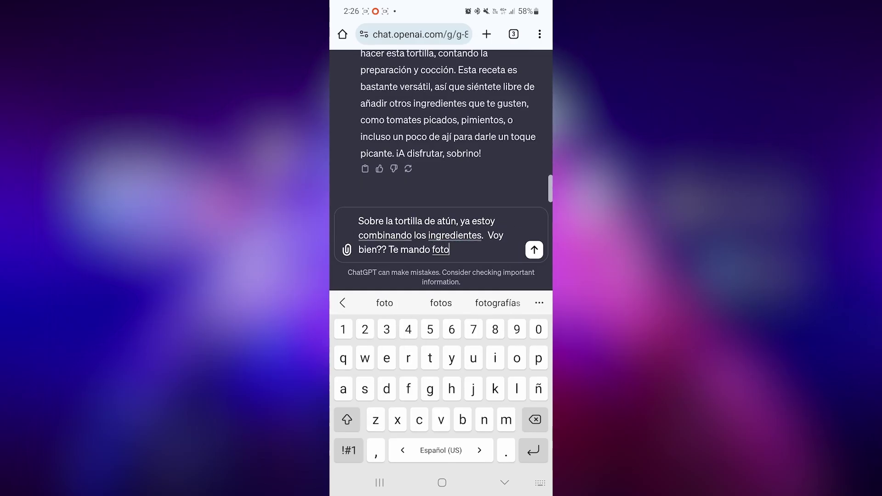
# Step: Attach a new camera photo of the egg and tuna mixture in the bowl and send the message
pyautogui.click(346, 250)
pyautogui.click(370, 423)
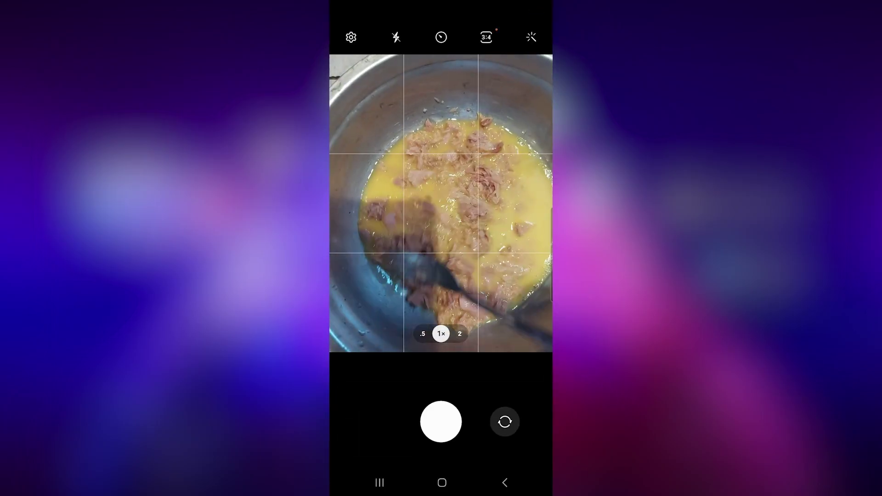
pyautogui.click(440, 422)
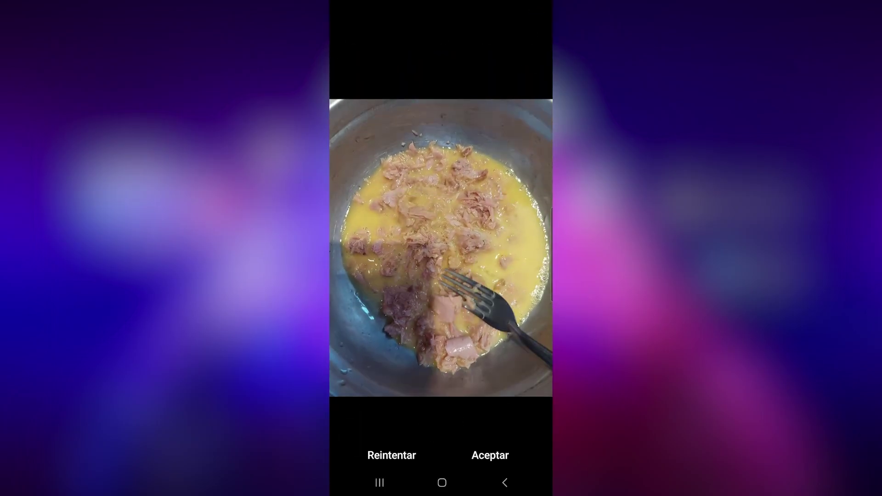
pyautogui.click(489, 455)
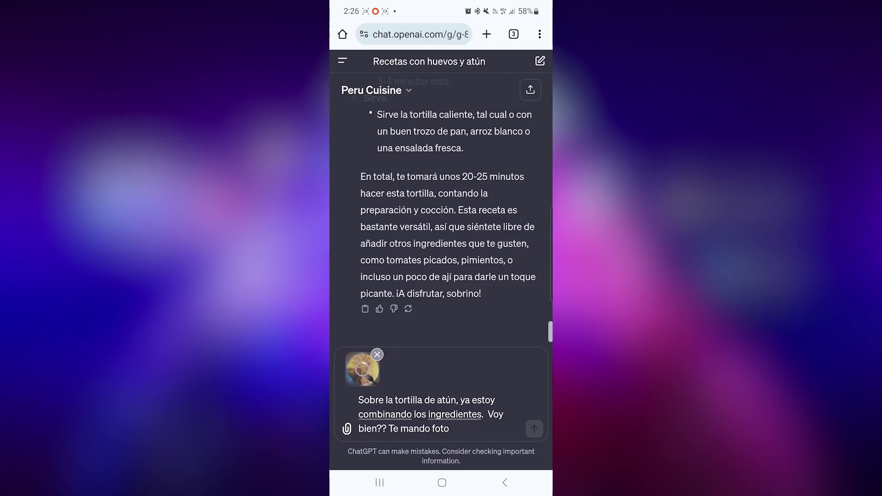
pyautogui.click(534, 428)
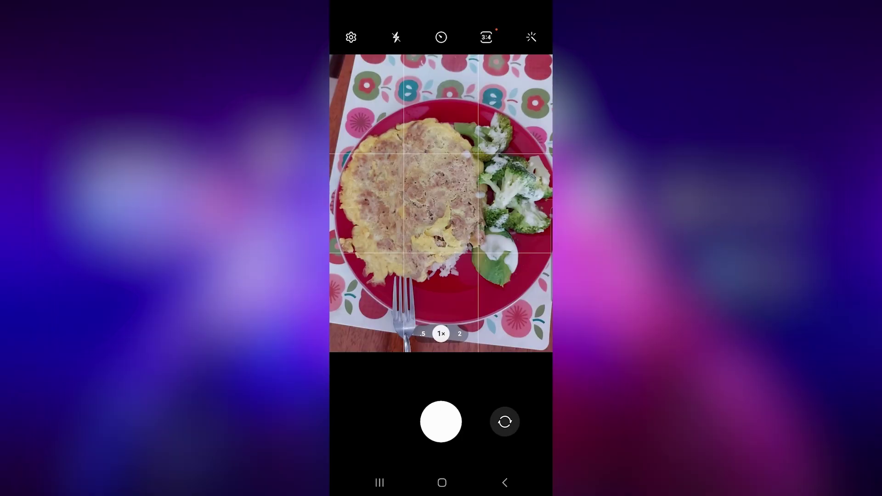
# Step: Photograph the finished tortilla on its plate and send it with the message "Este es el resultado"
pyautogui.click(441, 419)
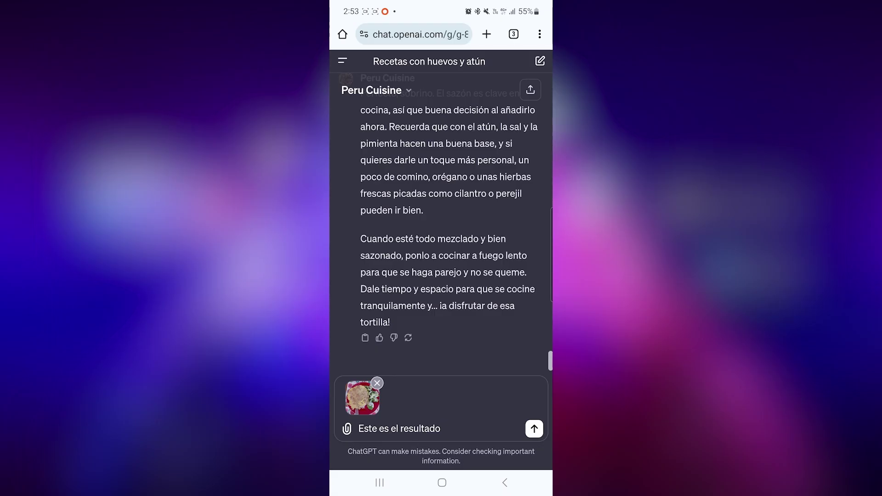
pyautogui.click(533, 428)
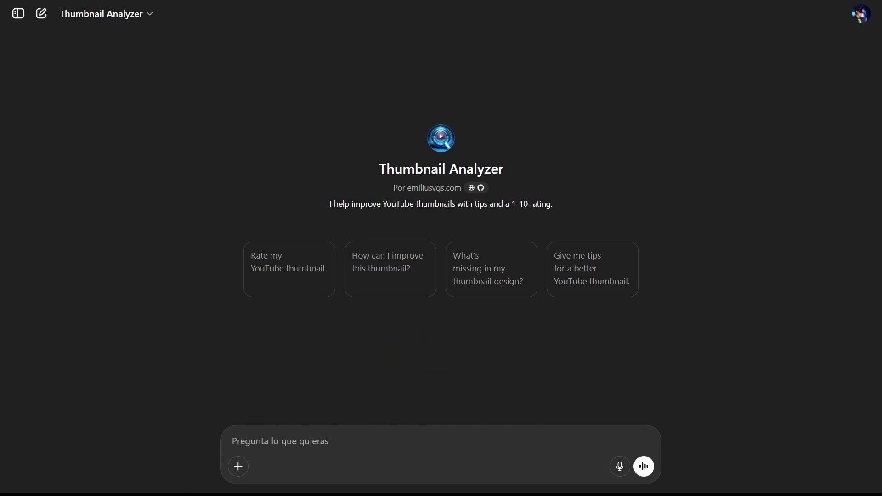
# Step: Open the details of the Thumbnail Analyzer GPT and examine its rating, conversation count, conversation starters, functions and ratings breakdown
pyautogui.click(132, 14)
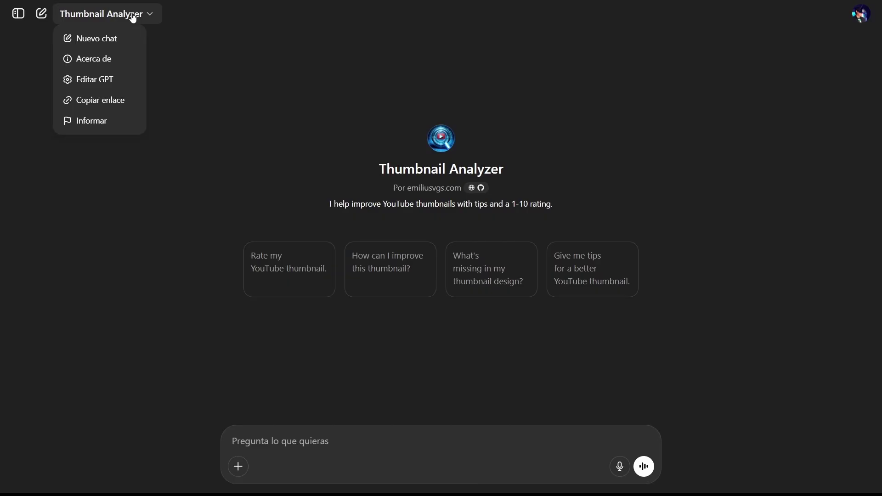
pyautogui.click(109, 59)
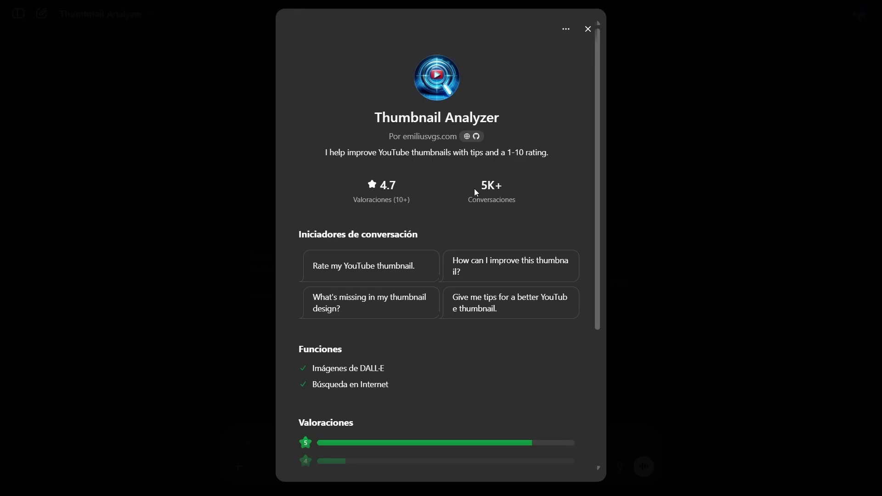
pyautogui.scroll(-3, 457, 198)
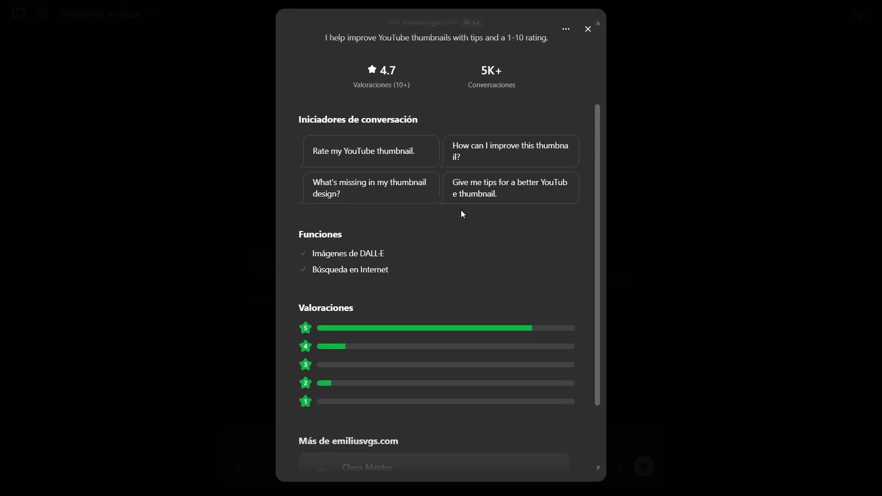
pyautogui.scroll(3, 461, 211)
pyautogui.scroll(-4, 399, 215)
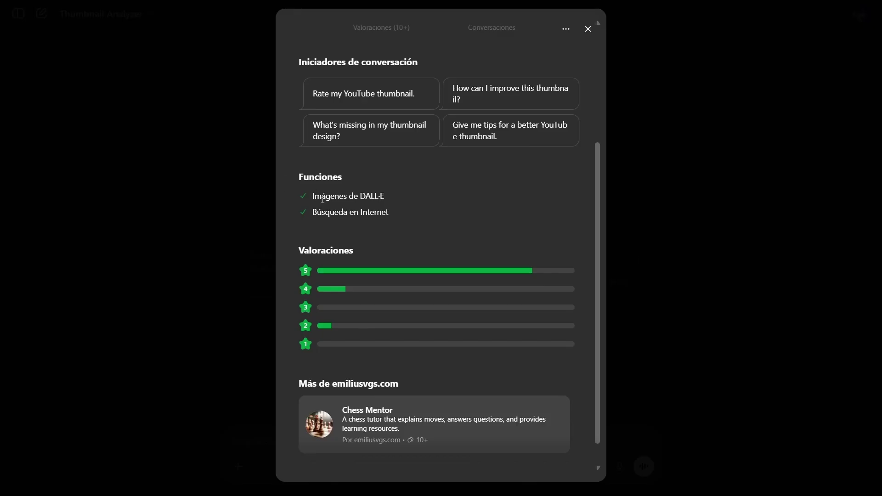
pyautogui.moveTo(312, 196); pyautogui.dragTo(381, 196)
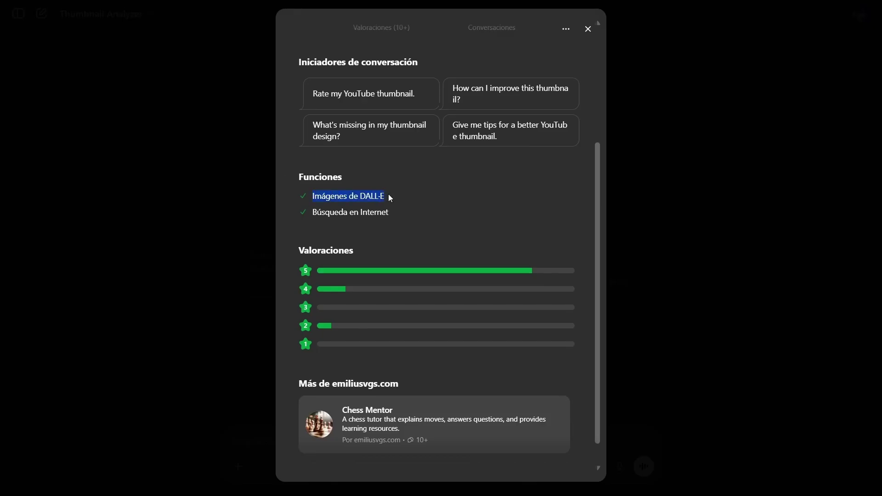
pyautogui.scroll(4, 423, 216)
pyautogui.scroll(-1, 431, 227)
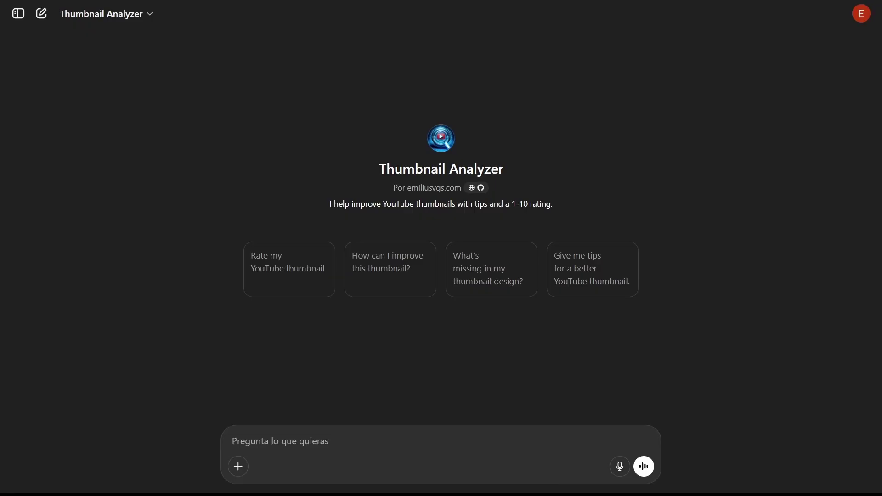
# Step: Attach the portrait photo and the augmented-reality rhino screenshot to the Thumbnail Analyzer prompt and preview both images at full size
pyautogui.moveTo(2, 280); pyautogui.dragTo(321, 369)
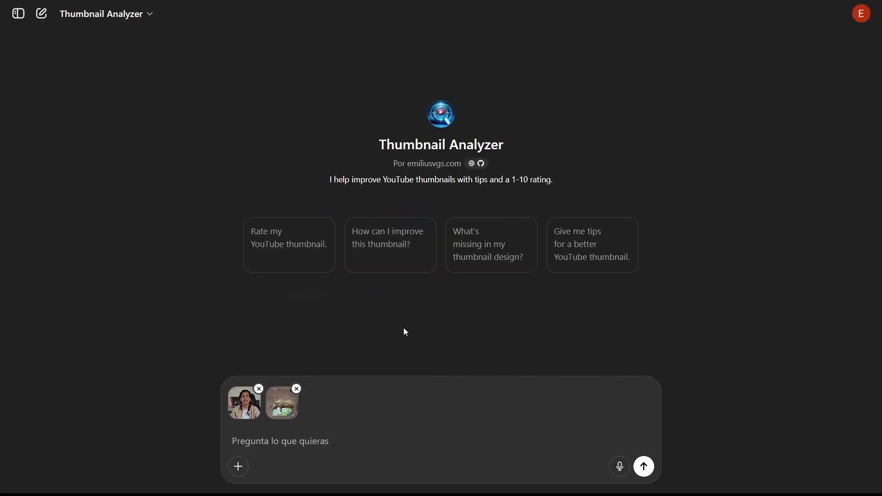
pyautogui.click(247, 407)
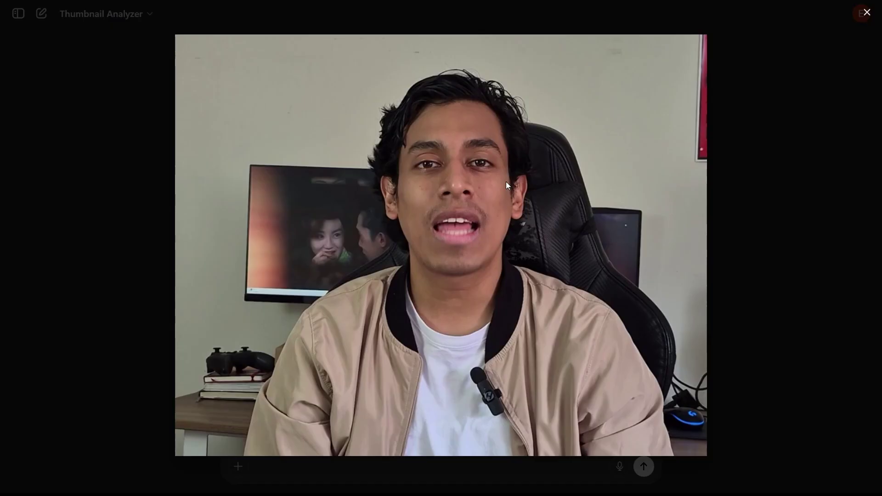
pyautogui.press('Escape')
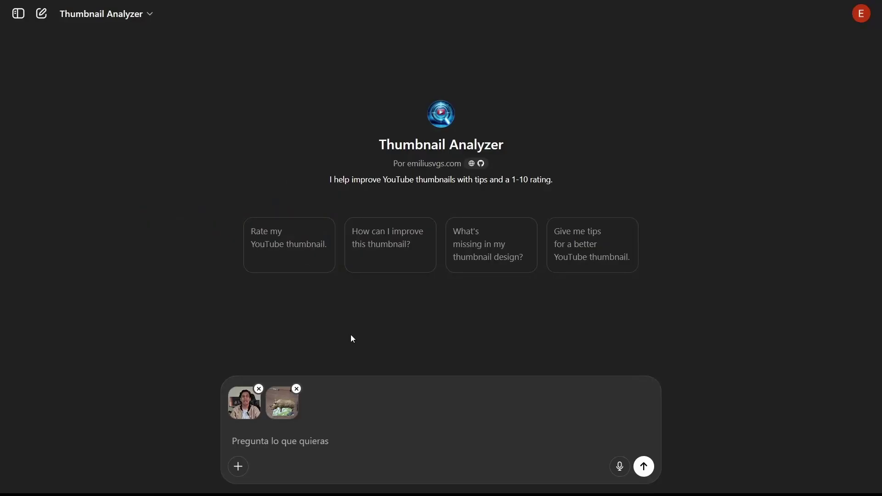
pyautogui.click(276, 413)
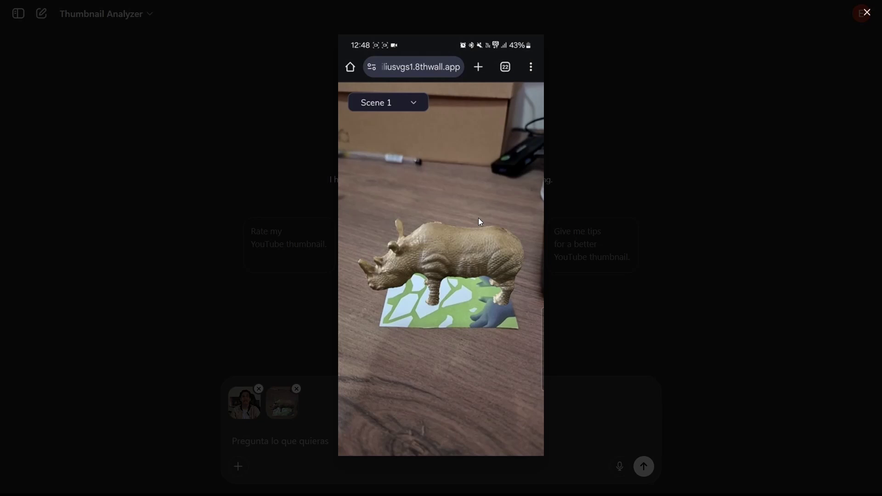
pyautogui.click(867, 13)
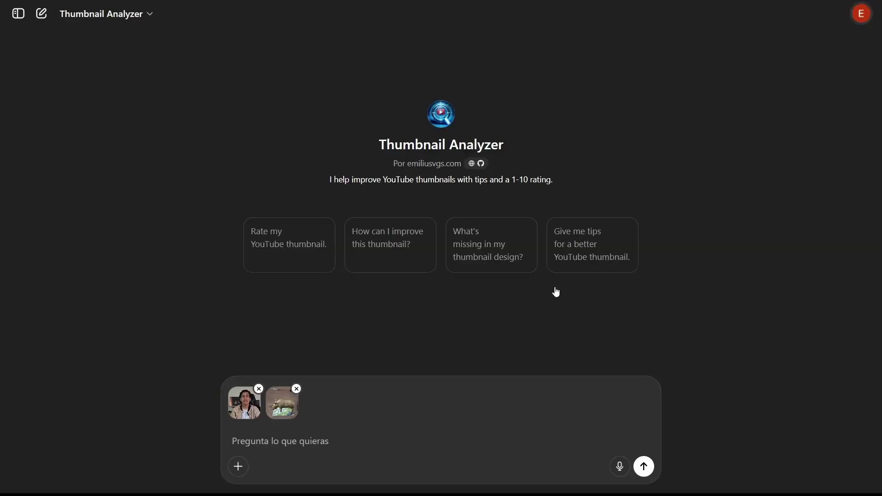
pyautogui.click(241, 407)
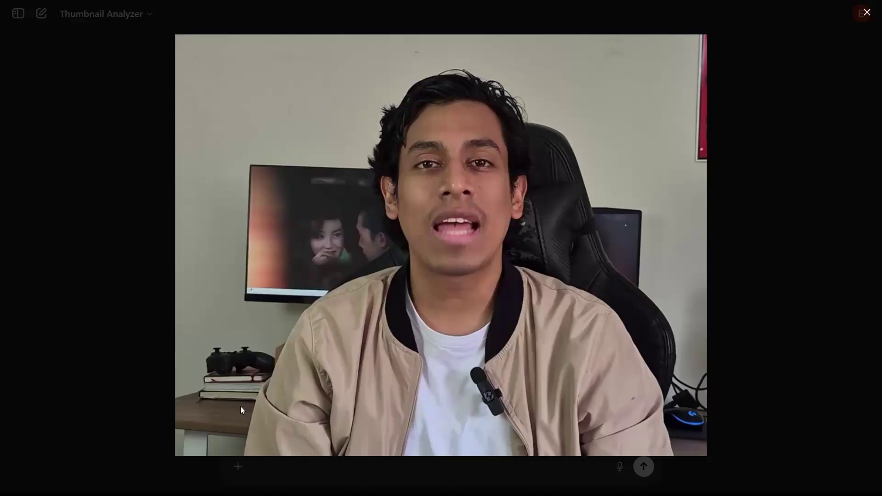
pyautogui.click(865, 13)
pyautogui.click(283, 410)
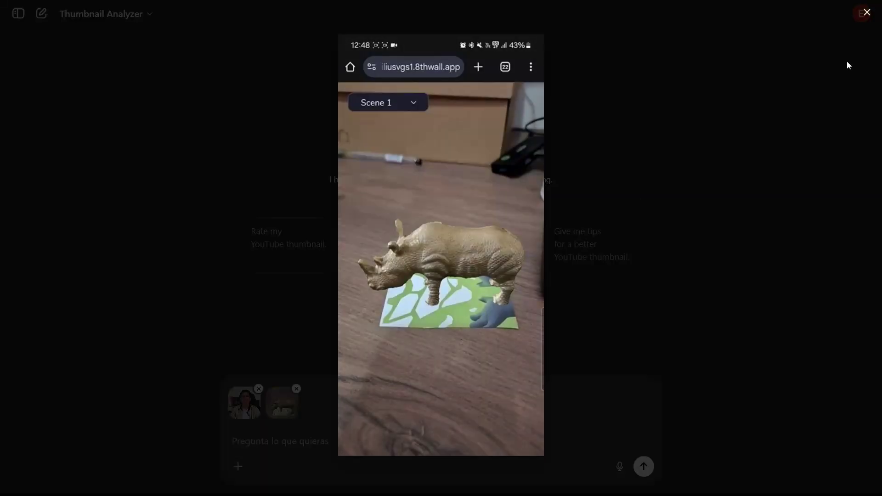
pyautogui.click(866, 13)
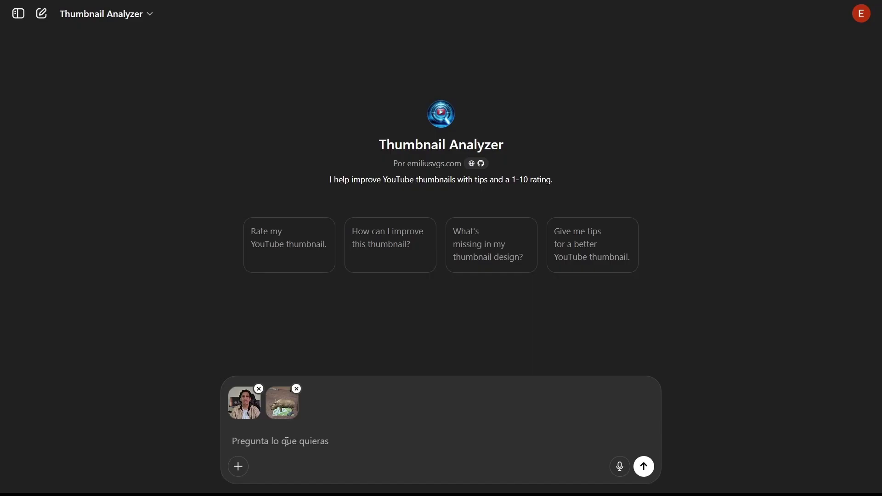
# Step: Begin the prompt with "crea un thumbnail utilizando estas dos imagenes para mi video de youtube donde hablo sobre como crear realidad aumentada web"
pyautogui.write('crea un thumbnail utilizando e')
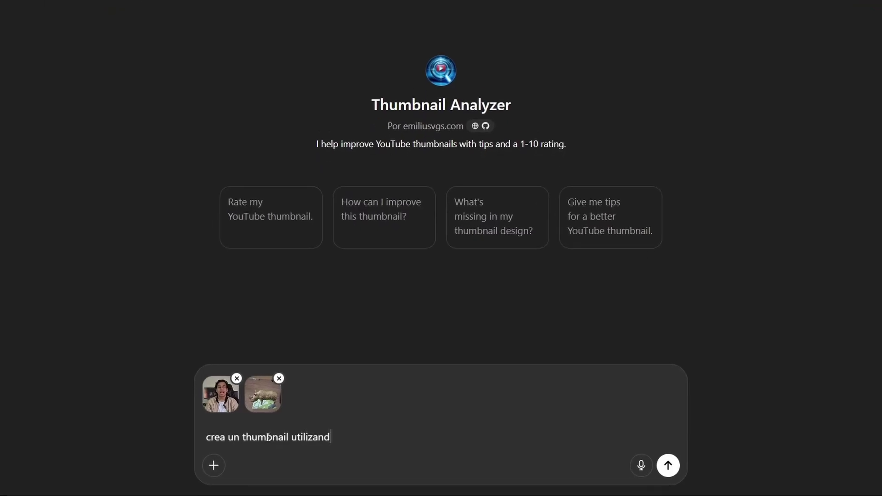
pyautogui.write('stas dos imagenes')
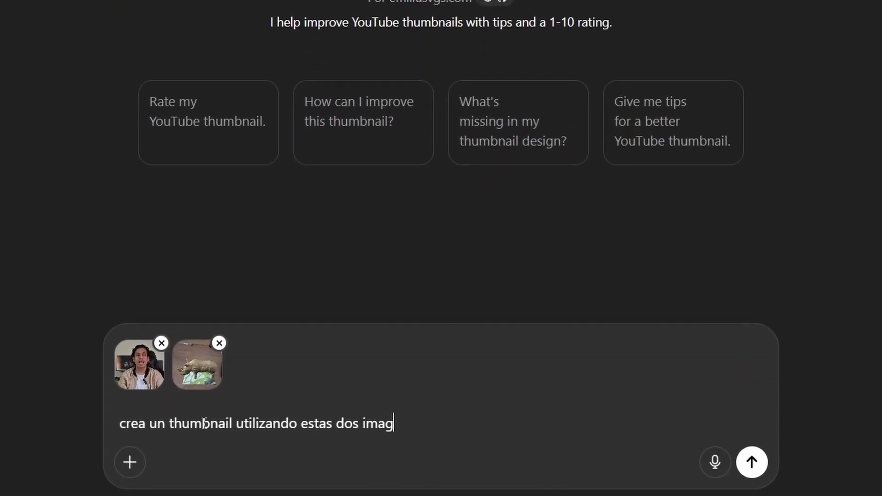
pyautogui.write(' para ')
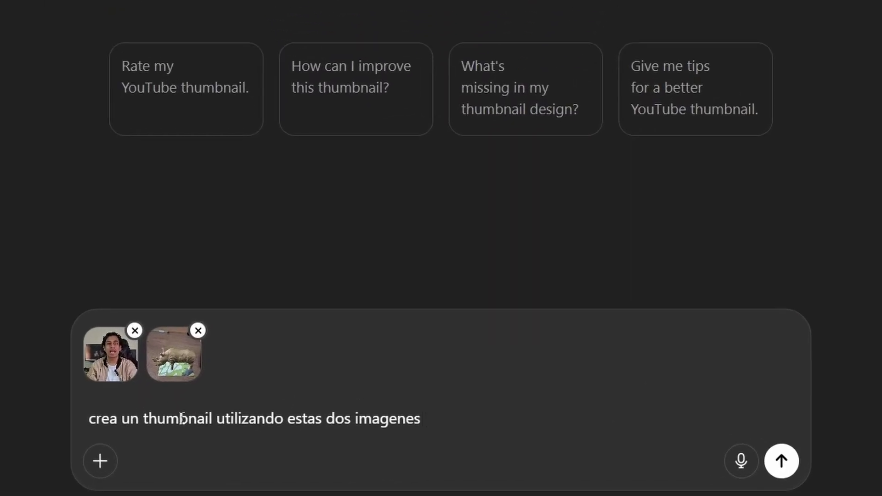
pyautogui.write('mi video ')
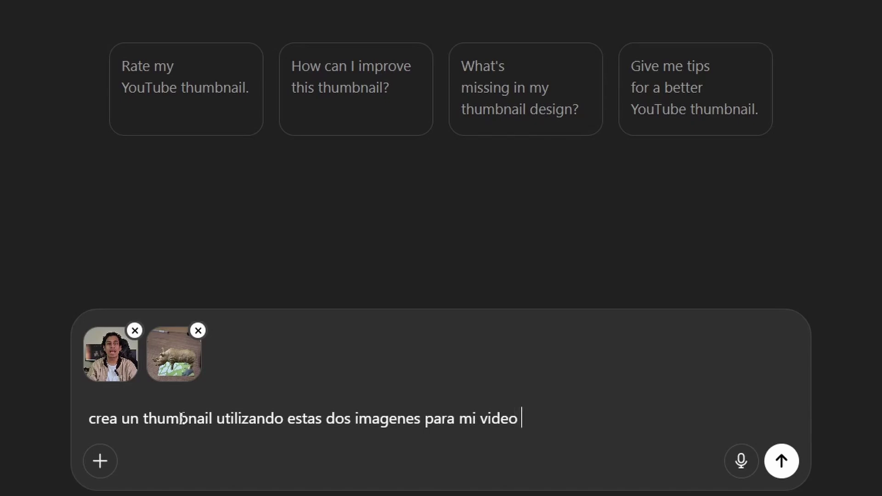
pyautogui.write('de youtube')
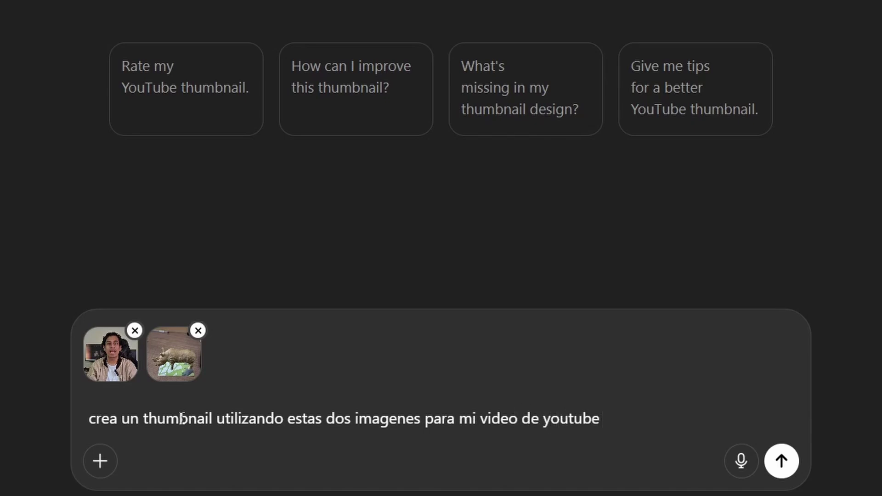
pyautogui.write(' donde hablo sobe')
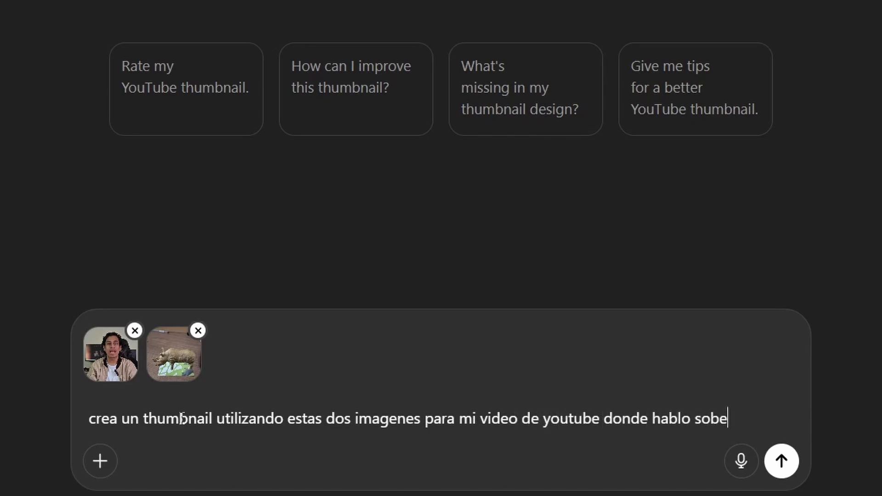
pyautogui.press('BackSpace')
pyautogui.write('re como')
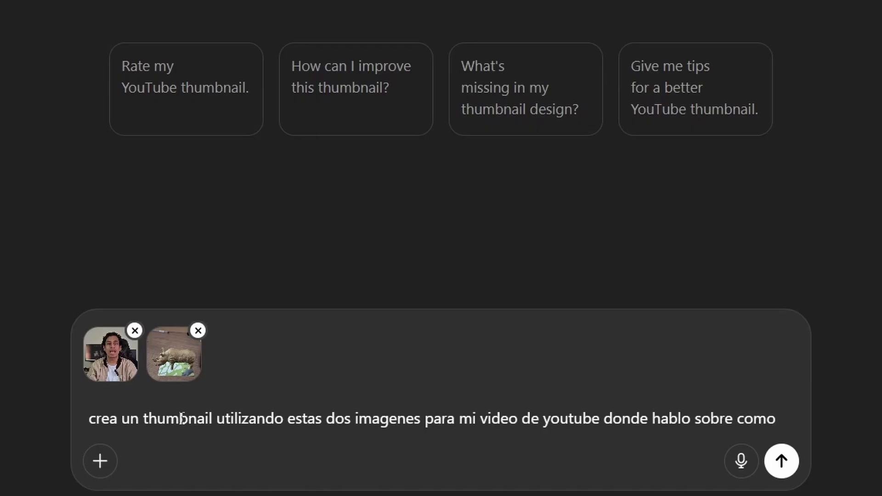
pyautogui.write(' crear realidad au')
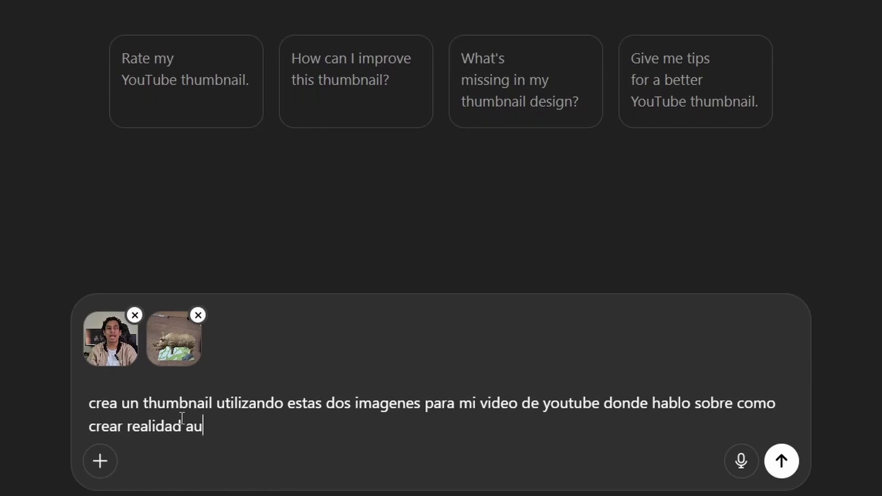
pyautogui.write('mentada web')
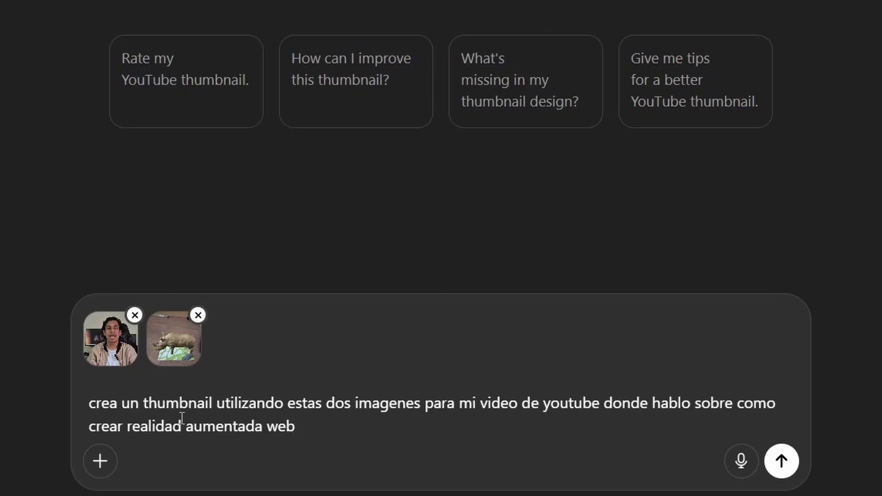
# Step: Continue the prompt with the sentence "La segunda imagen es el resultado que se ve desde el smartphone."
pyautogui.write('. La segunda imagen')
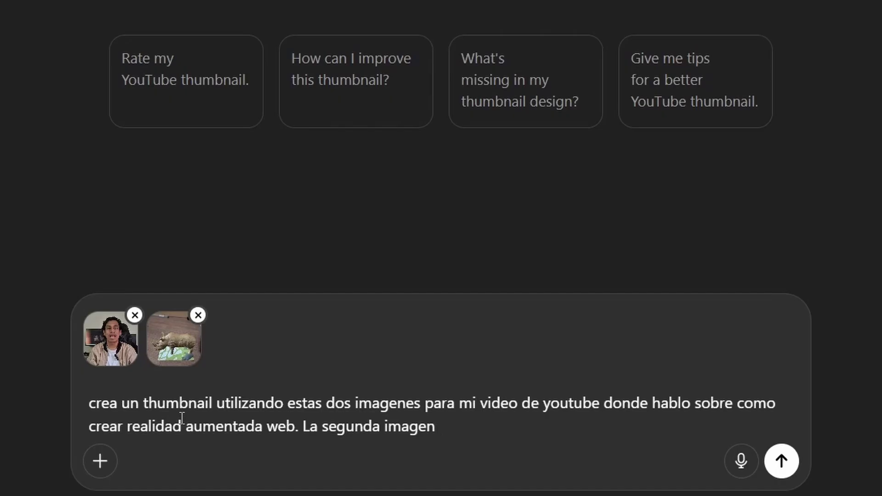
pyautogui.write(' es el resultado que se ')
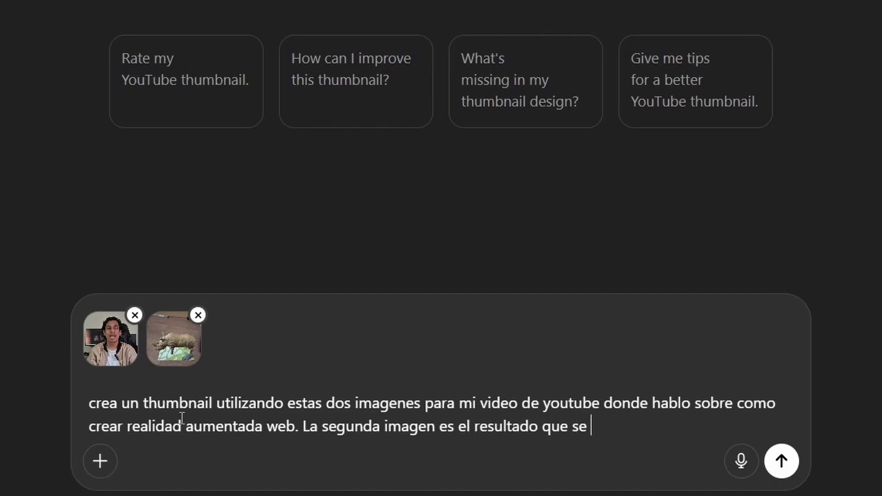
pyautogui.write('ve desde el sma')
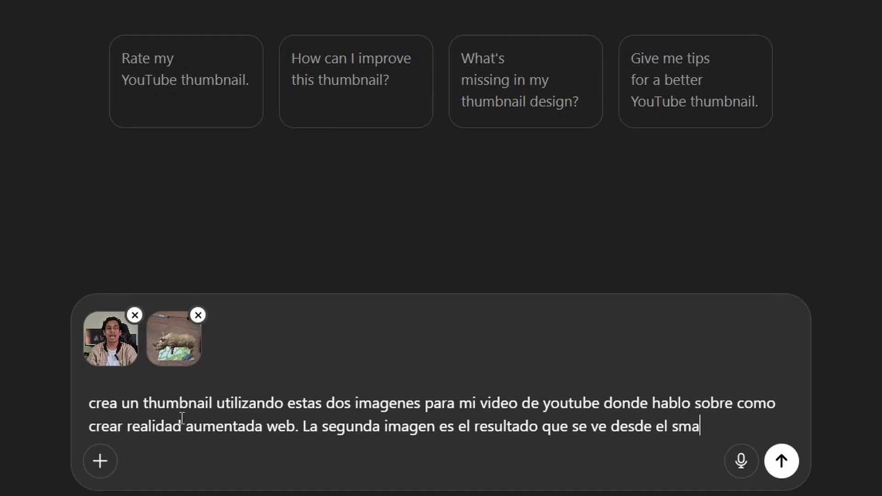
pyautogui.write('rtphone.')
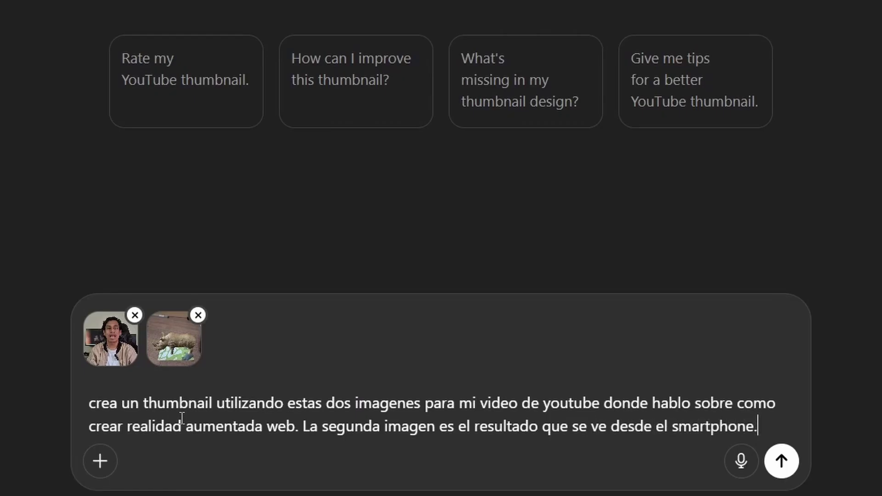
# Step: Add on a new line of the prompt "La primera imagen soy yo, pero quiero generar una emoción de "sorpresa" en mi rostro."
pyautogui.hotkey('shift', 'Return')
pyautogui.write('L')
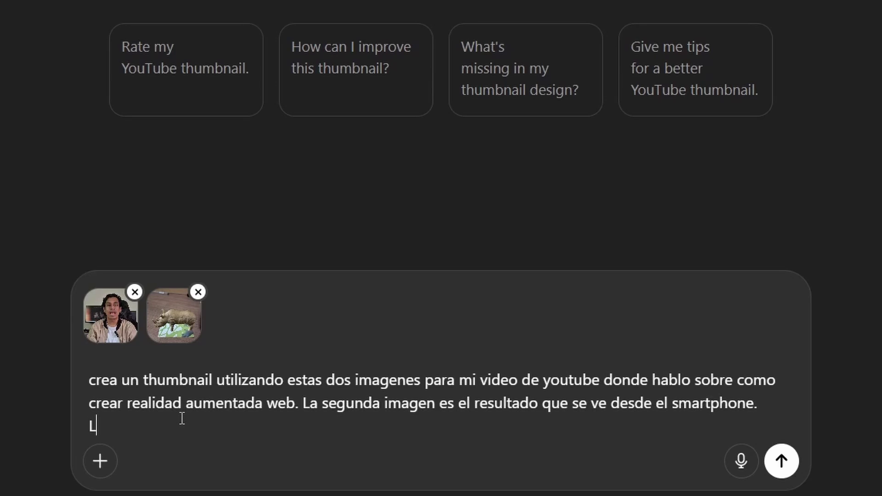
pyautogui.write('a primera imagen ima')
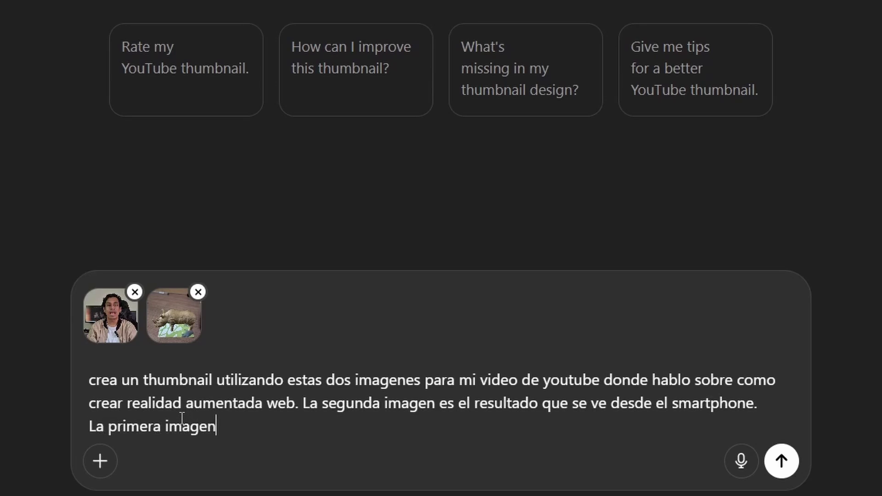
pyautogui.press('BackSpace')
pyautogui.press('BackSpace')
pyautogui.press('BackSpace')
pyautogui.write('soy yo, pero')
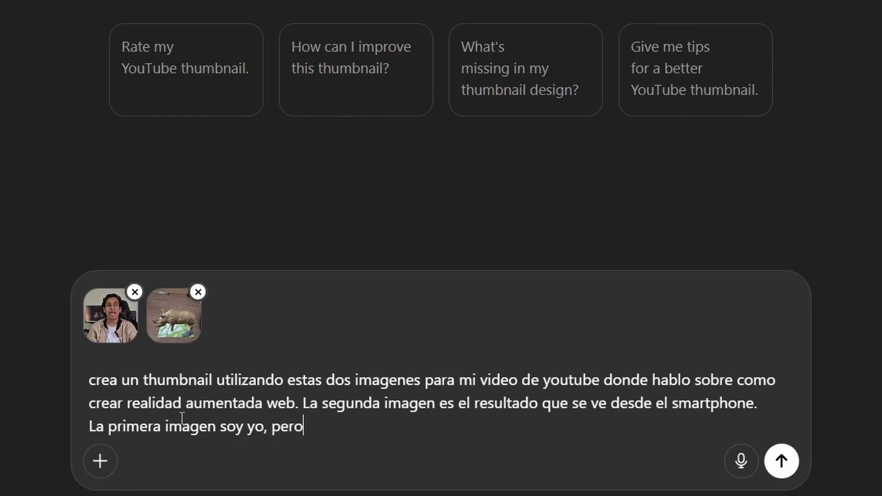
pyautogui.write(' quiero gener')
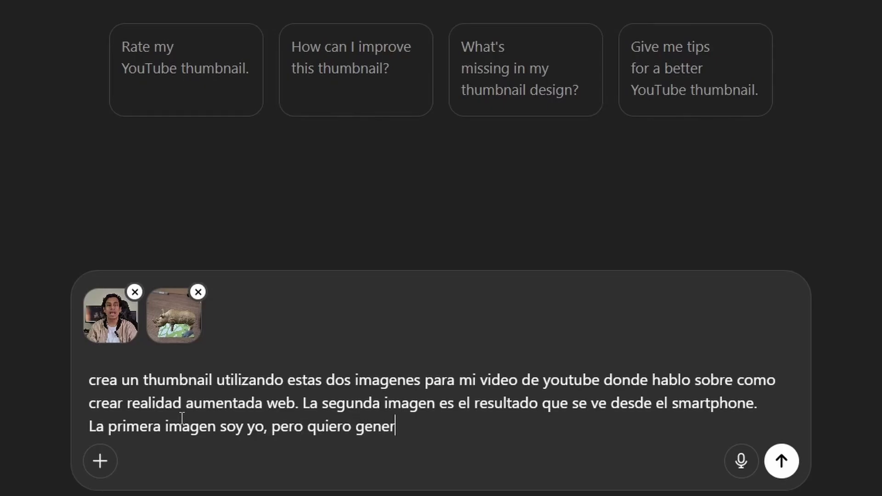
pyautogui.write('ar una emoción de "spr')
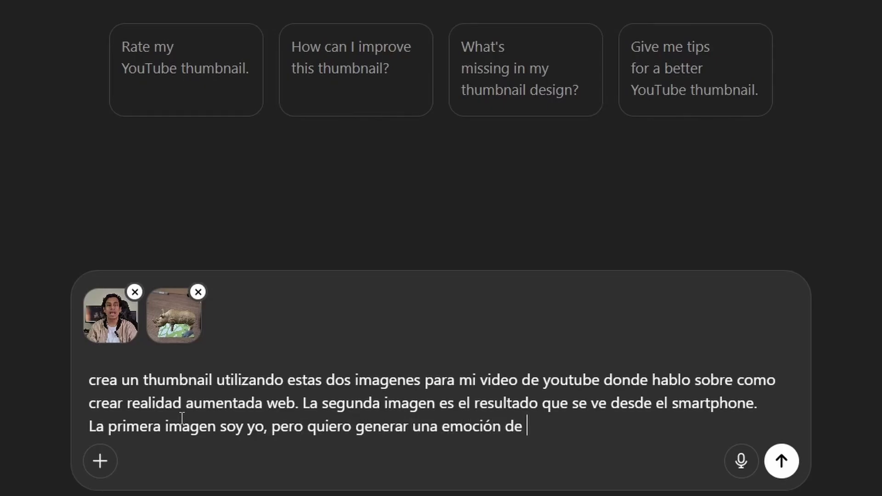
pyautogui.press('BackSpace')
pyautogui.press('BackSpace')
pyautogui.write('orpresa')
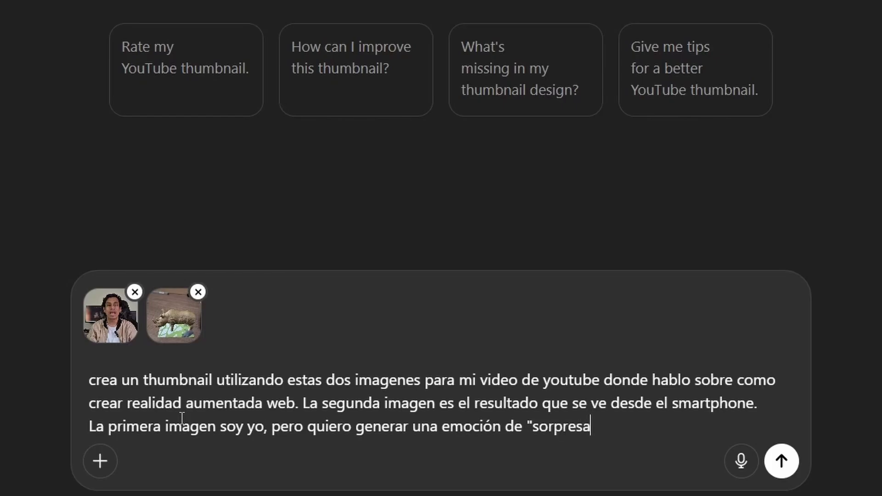
pyautogui.write('" en mi rostro.')
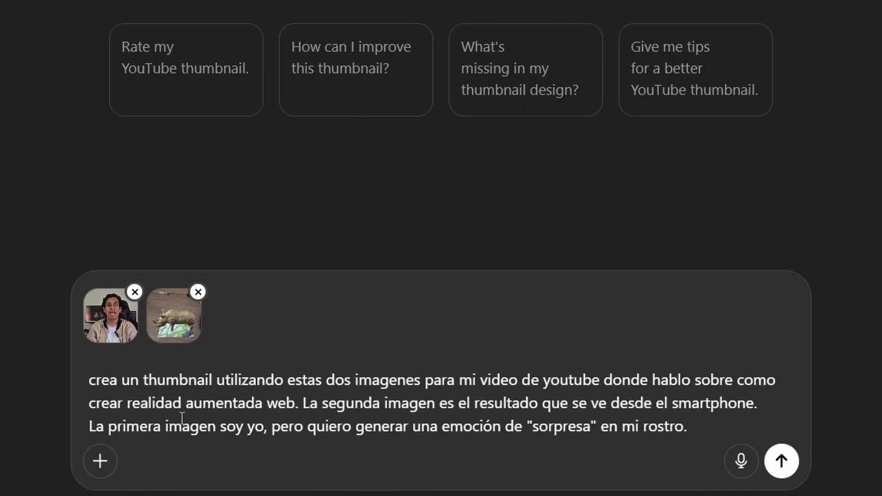
# Step: Add the background request "el color fondo puede ser un estilo futurista tecnologico." to the prompt
pyautogui.write('el color f')
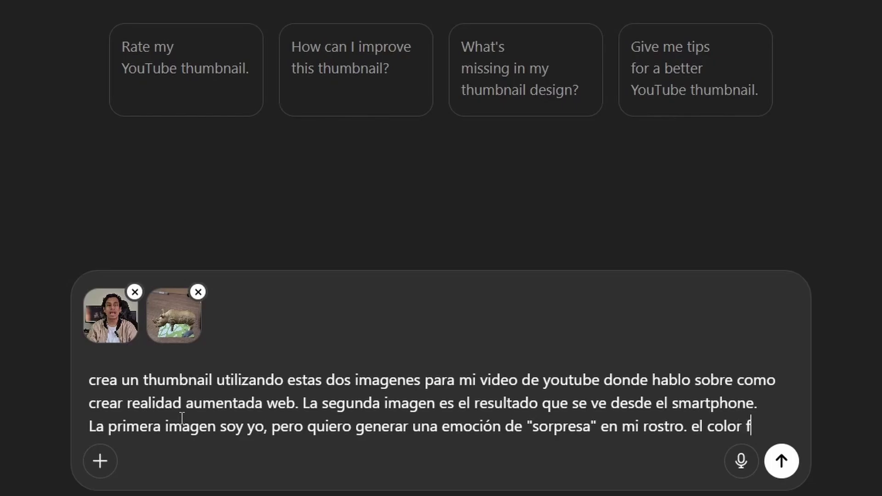
pyautogui.write('ondo puede ser ')
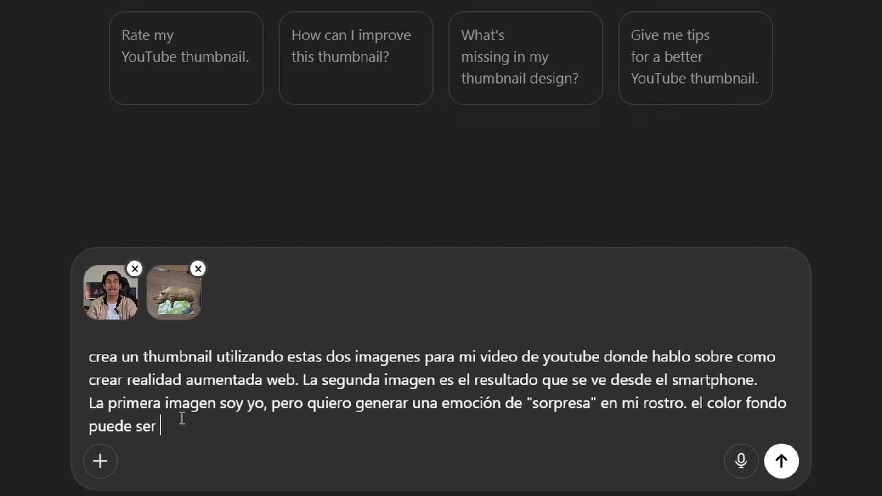
pyautogui.write('un estilo futuris')
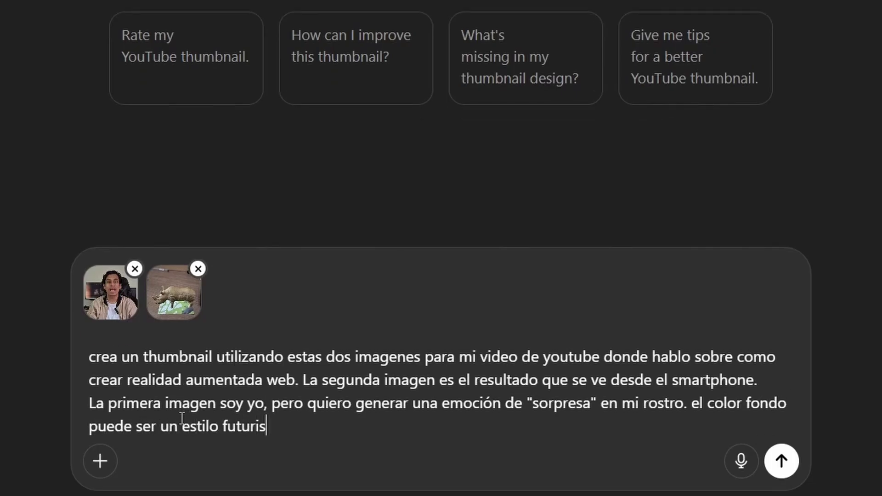
pyautogui.write('ta tecnologica')
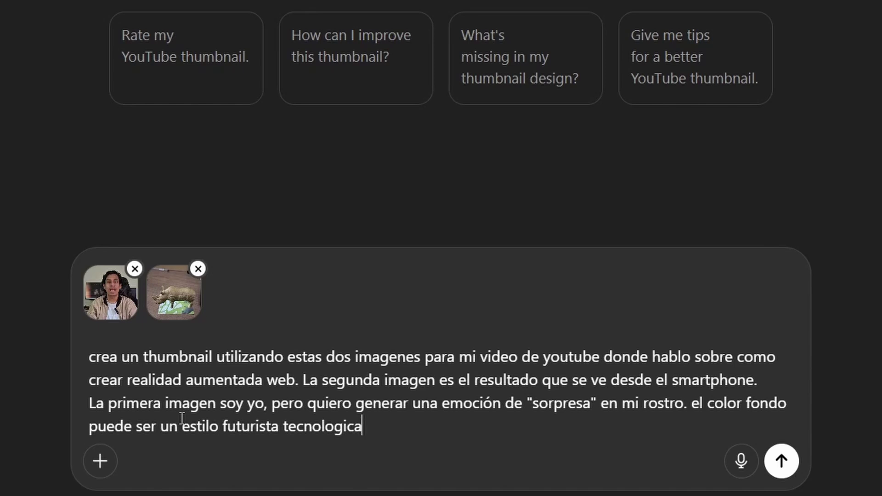
pyautogui.press('BackSpace')
pyautogui.write('o .')
# Step: Add a new line to the prompt reading "el texto del thumbnail tiene que ser:"
pyautogui.hotkey('shift', 'Return')
pyautogui.write('el texto')
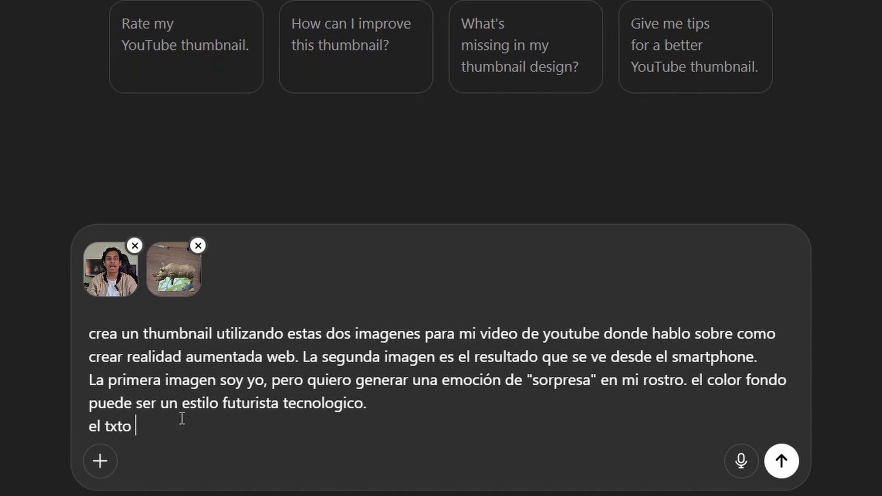
pyautogui.press('BackSpace')
pyautogui.press('BackSpace')
pyautogui.press('BackSpace')
pyautogui.write('exto del thumbnail p')
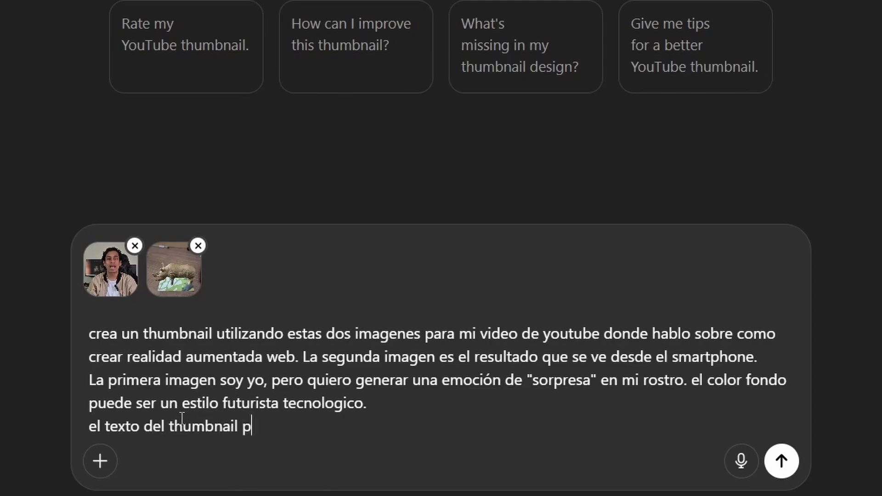
pyautogui.press('BackSpace')
pyautogui.write('tiene que ser: ')
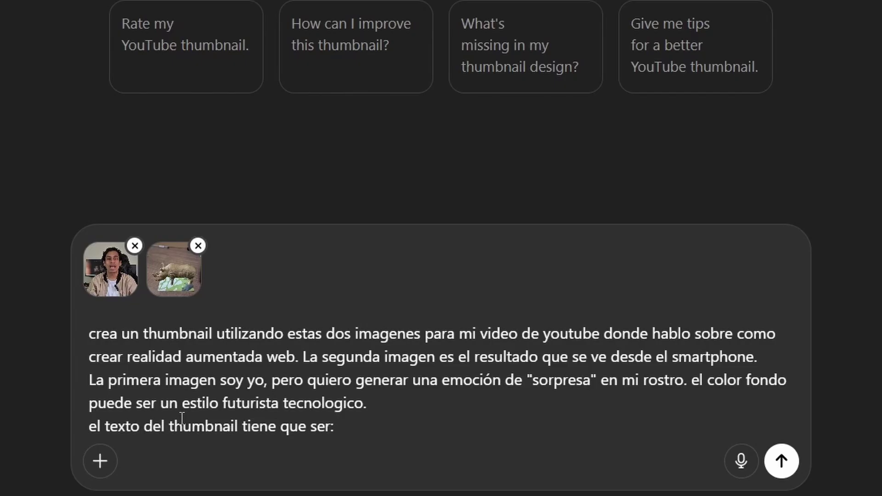
pyautogui.write('xxxxx')
pyautogui.hotkey('ctrl', 'z')
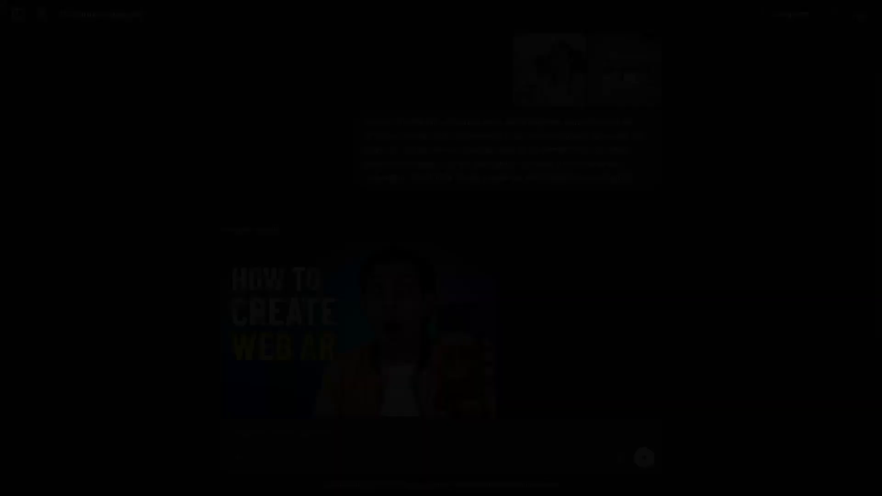
# Step: Switch to Krea, open its image generator and look through the list of available image models
pyautogui.scroll(-2, 698, 231)
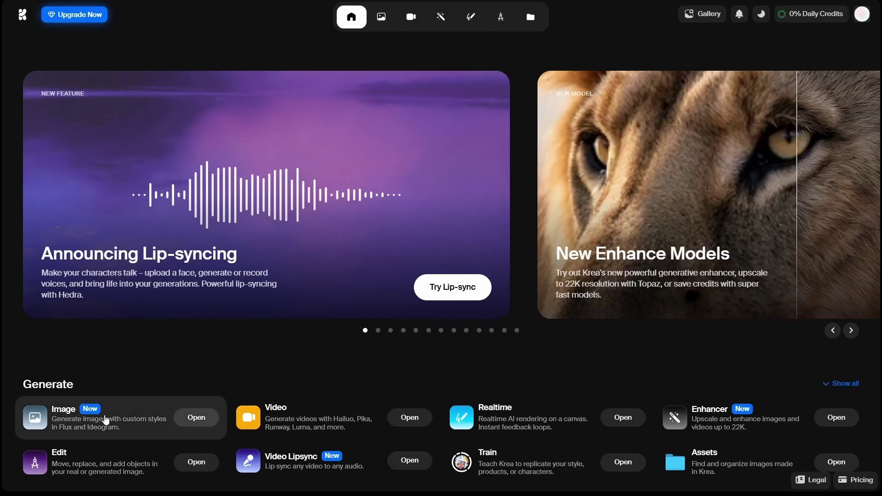
pyautogui.click(124, 409)
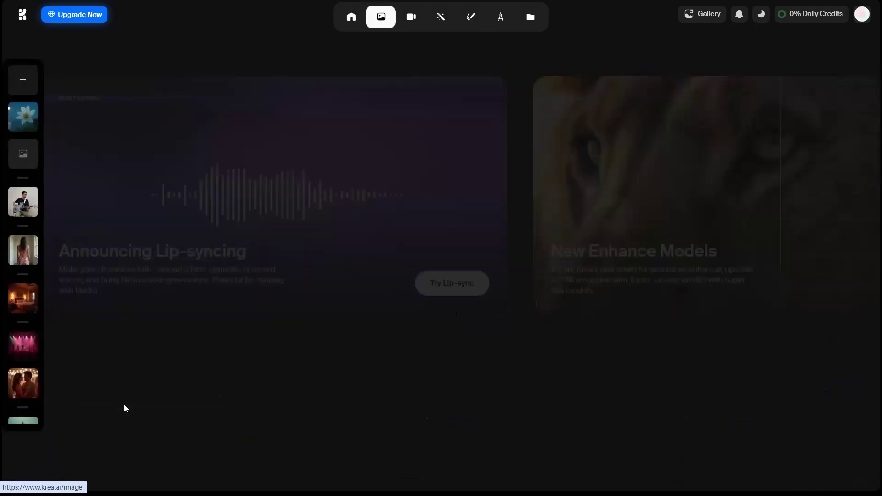
pyautogui.click(76, 479)
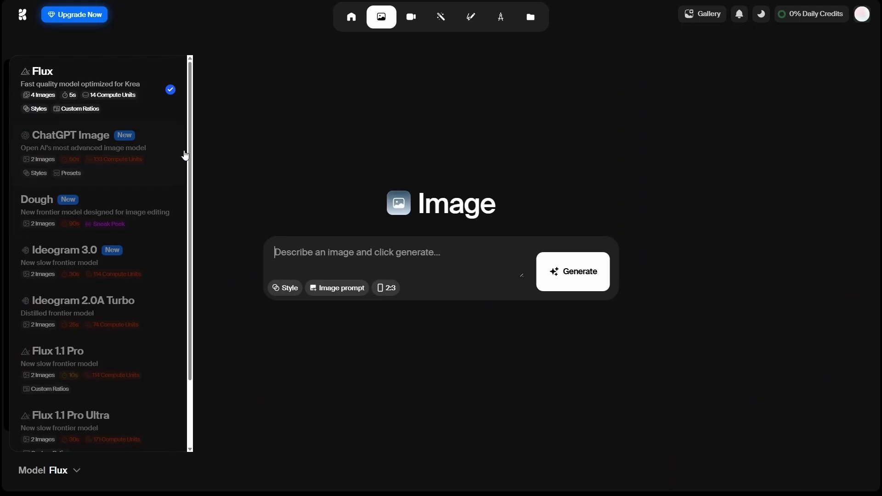
pyautogui.scroll(-1, 133, 170)
pyautogui.scroll(-1, 115, 207)
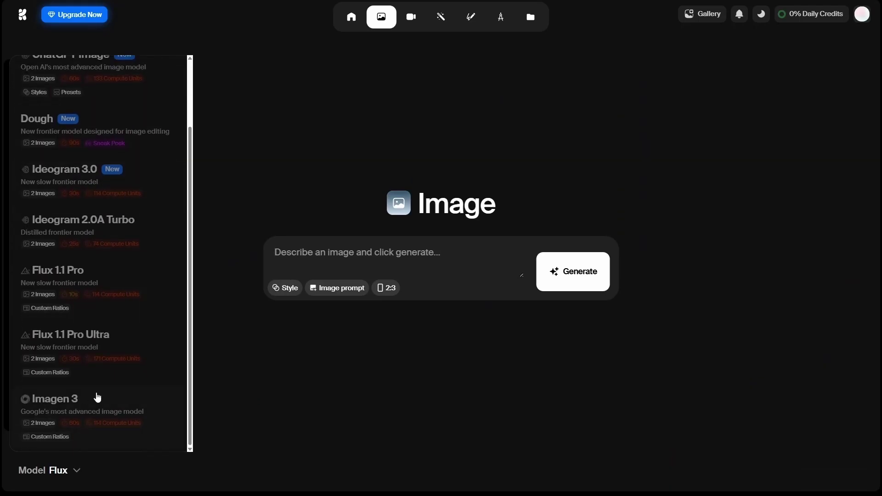
# Step: Open the video generator and look through the list of available video models
pyautogui.click(411, 17)
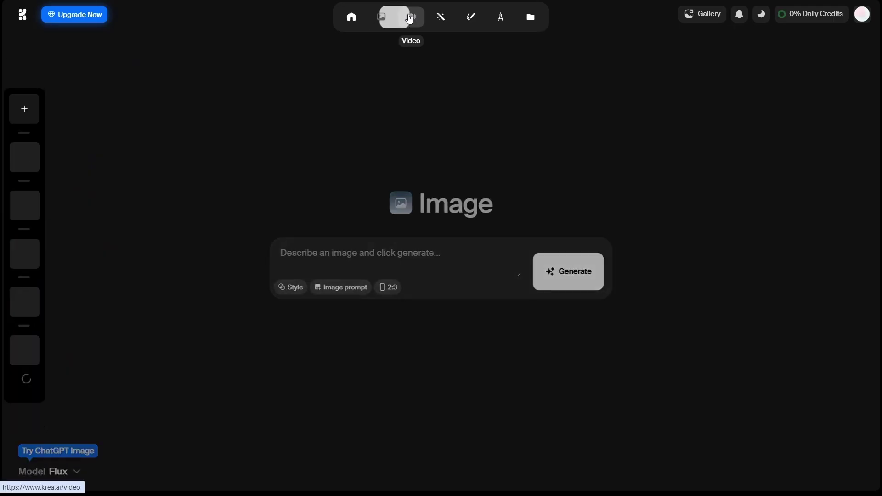
pyautogui.moveTo(70, 478)
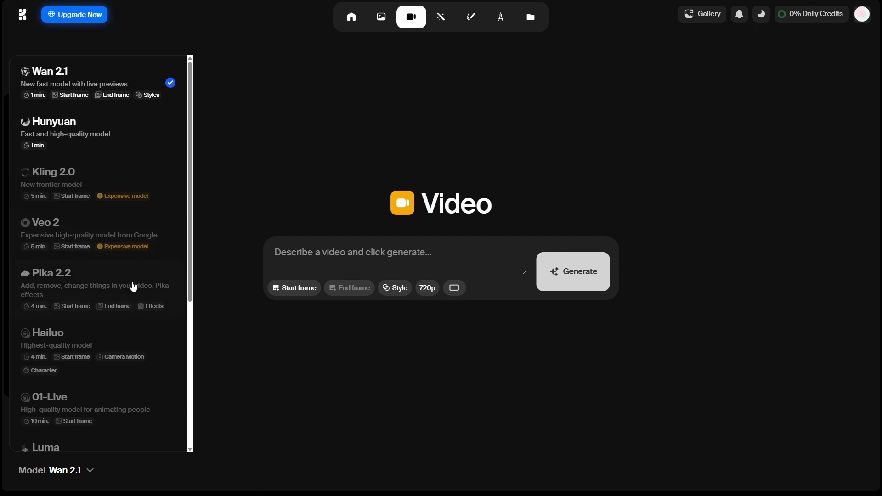
pyautogui.scroll(-4, 118, 290)
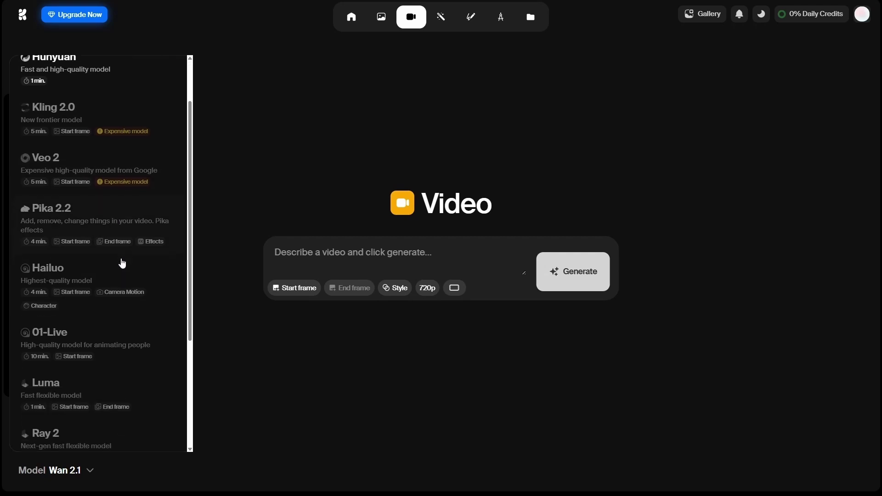
# Step: Look through the rest of the available video models, including Runway and Kling, and close the model list
pyautogui.scroll(-1, 127, 287)
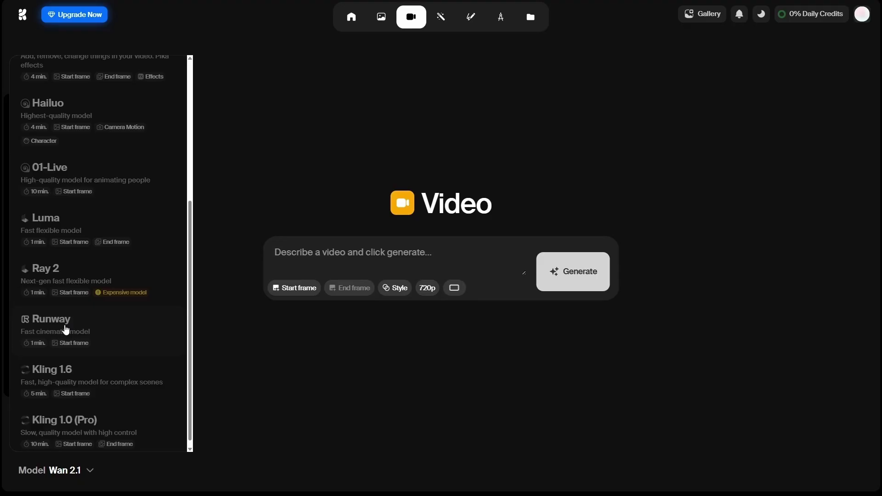
pyautogui.scroll(5, 105, 309)
pyautogui.click(229, 134)
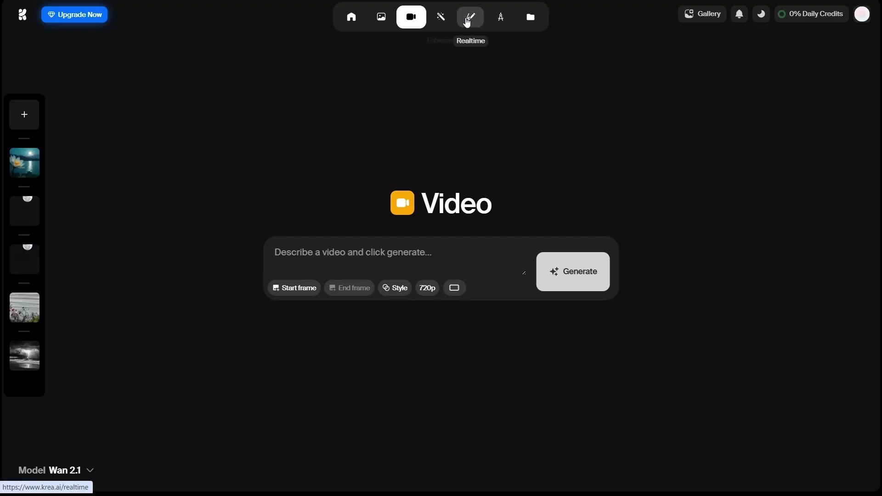
# Step: Open Krea's Edit tool and upload the "HOW TO CREATE WEB AR" thumbnail image
pyautogui.moveTo(353, 33)
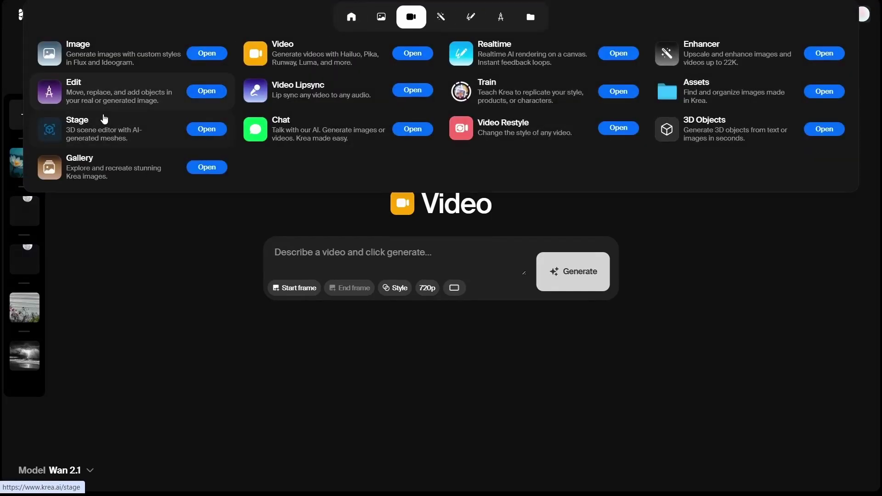
pyautogui.click(114, 100)
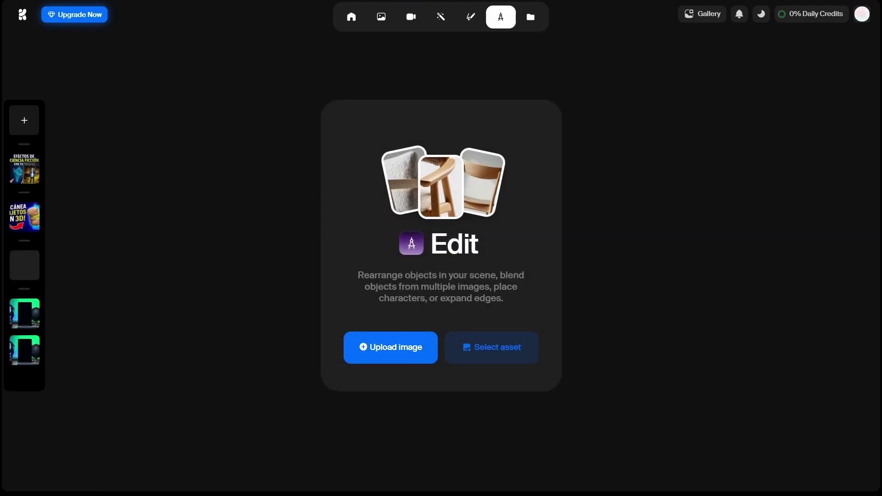
pyautogui.moveTo(418, 225); pyautogui.dragTo(418, 225)
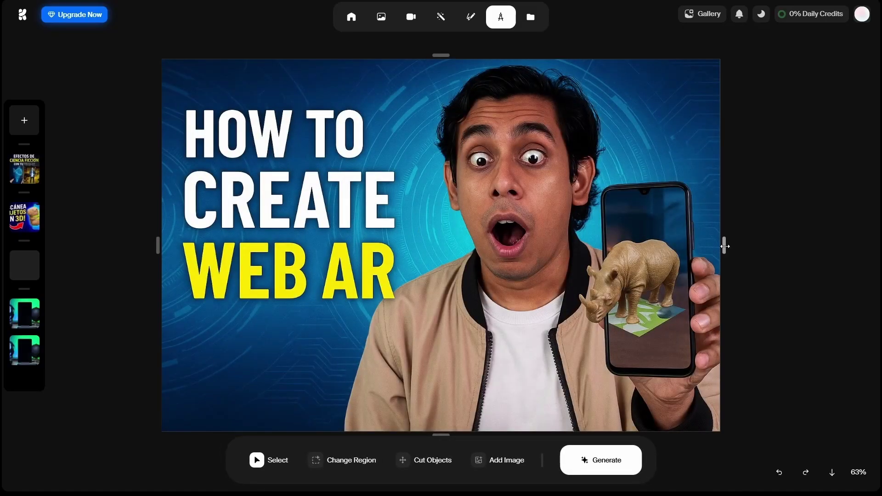
# Step: Extend the canvas slightly beyond the thumbnail's left and right edges and generate the missing background
pyautogui.moveTo(724, 247); pyautogui.dragTo(725, 246)
pyautogui.moveTo(157, 247); pyautogui.dragTo(63, 247)
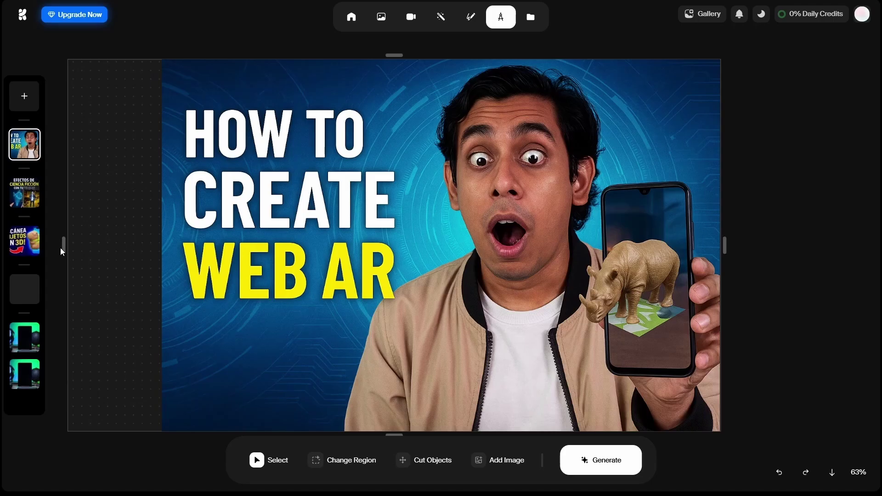
pyautogui.moveTo(62, 244); pyautogui.dragTo(131, 226)
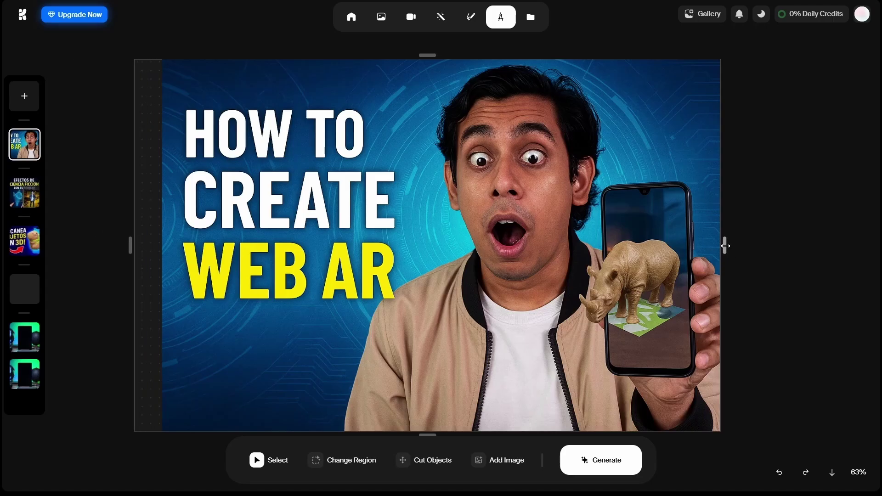
pyautogui.moveTo(724, 245); pyautogui.dragTo(754, 240)
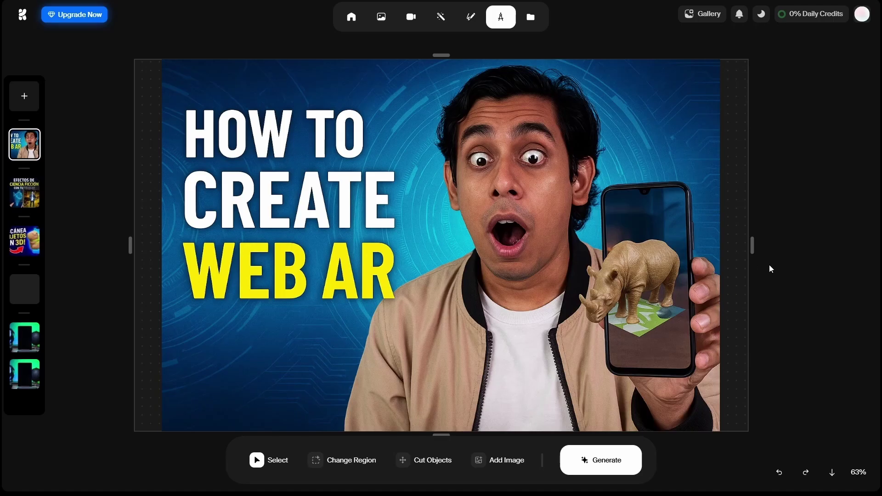
pyautogui.moveTo(751, 247); pyautogui.dragTo(756, 242)
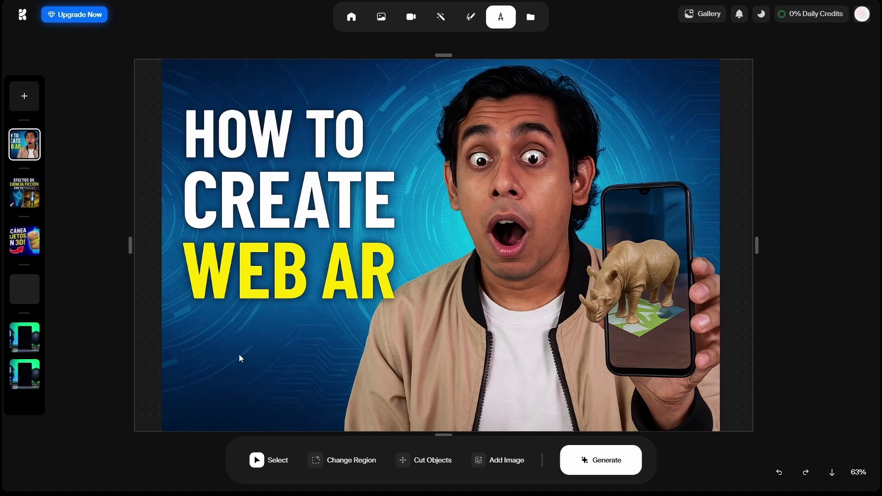
pyautogui.moveTo(131, 246); pyautogui.dragTo(126, 246)
pyautogui.click(609, 462)
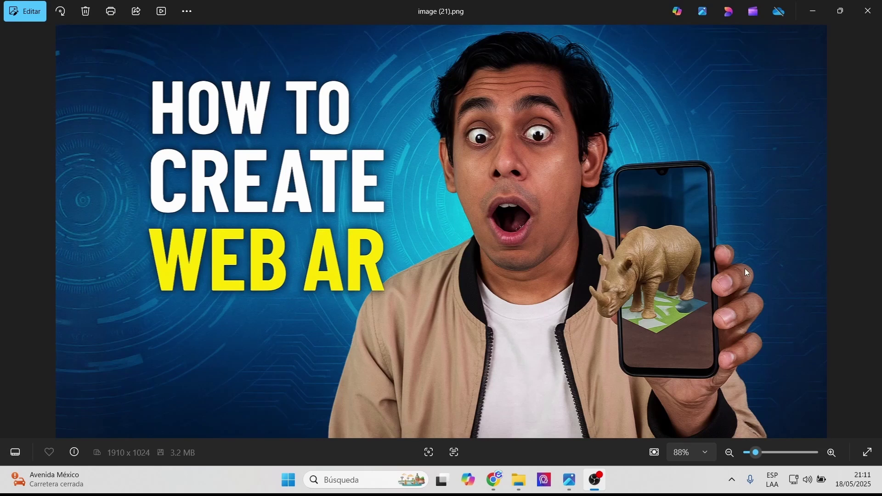
# Step: Inspect the expanded thumbnail image (21).png up close around the phone and hand, and minimize the image viewer
pyautogui.scroll(10, 812, 352)
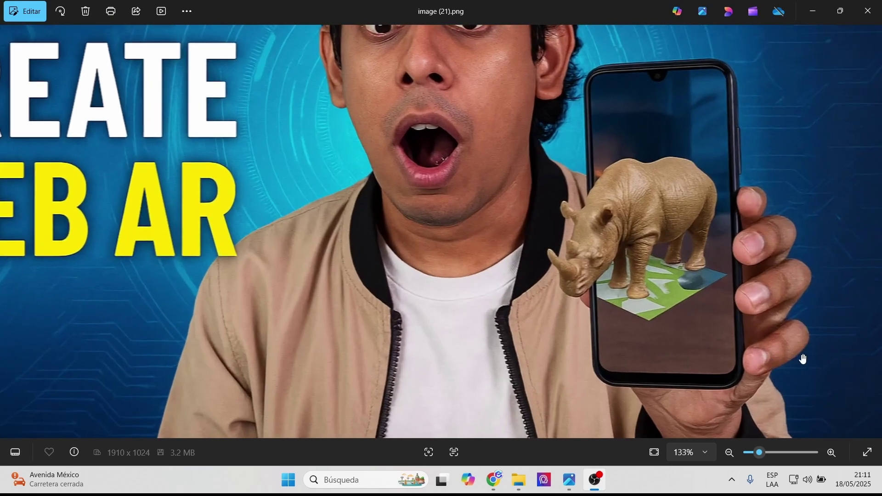
pyautogui.scroll(-10, 812, 352)
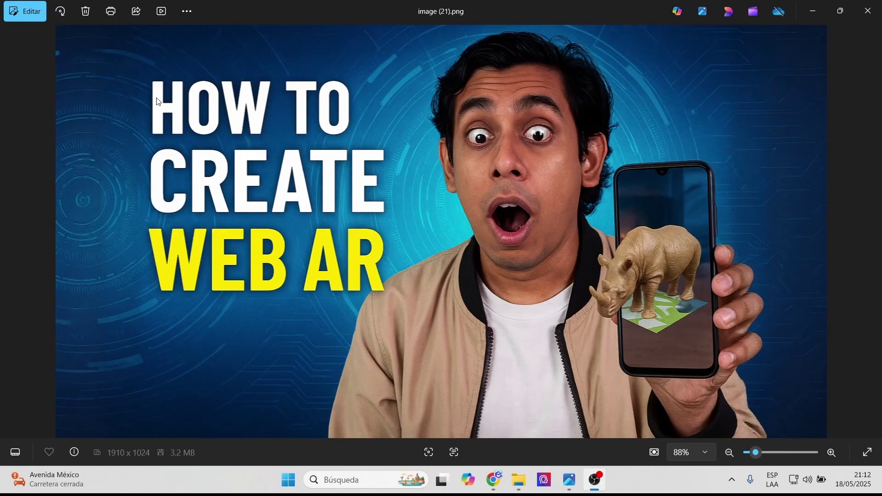
pyautogui.click(810, 20)
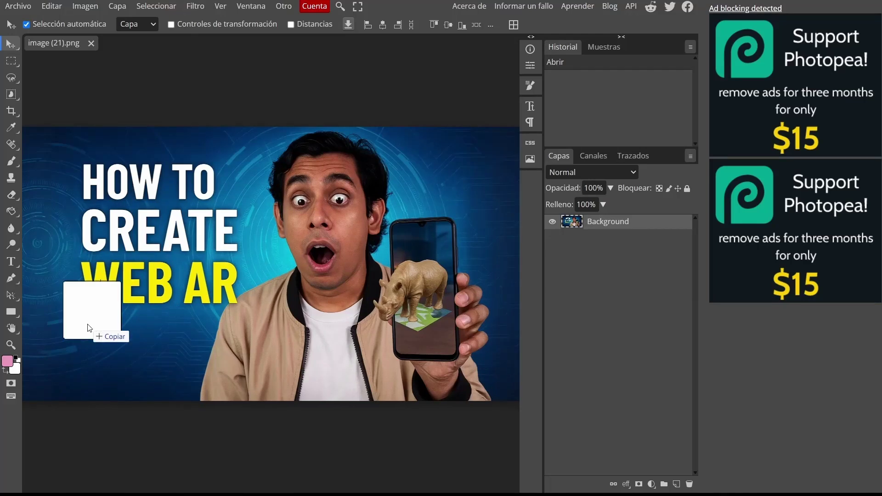
# Step: In Photopea, place the 8th-wall-logo-purple image below the "WEB AR" text and rasterize its layer
pyautogui.moveTo(89, 305); pyautogui.dragTo(167, 348)
pyautogui.rightClick(628, 221)
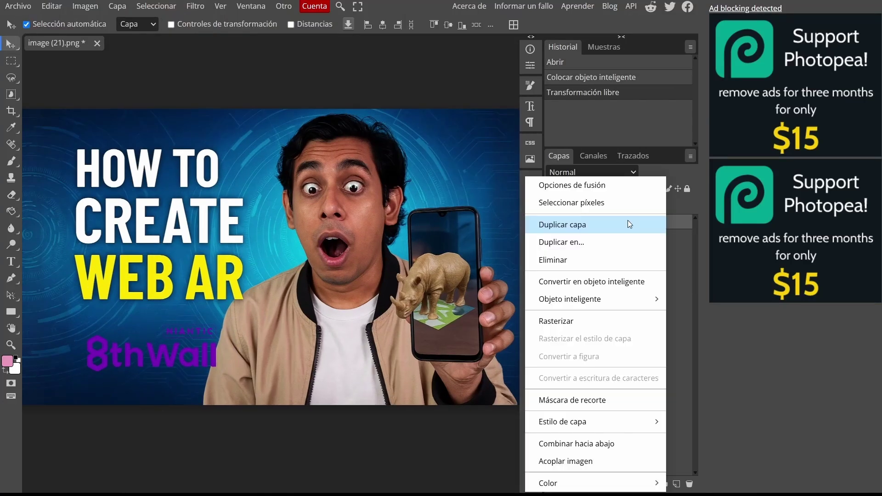
pyautogui.click(574, 319)
# Step: Apply a purple outer glow to the 8th Wall logo layer
pyautogui.rightClick(643, 219)
pyautogui.click(574, 183)
pyautogui.click(101, 276)
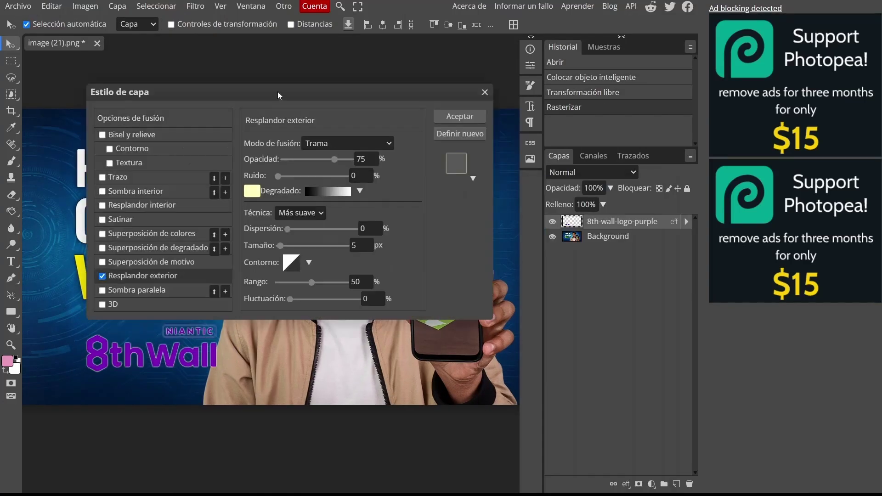
pyautogui.moveTo(184, 92); pyautogui.dragTo(554, 43)
pyautogui.click(624, 142)
pyautogui.click(323, 220)
pyautogui.click(419, 203)
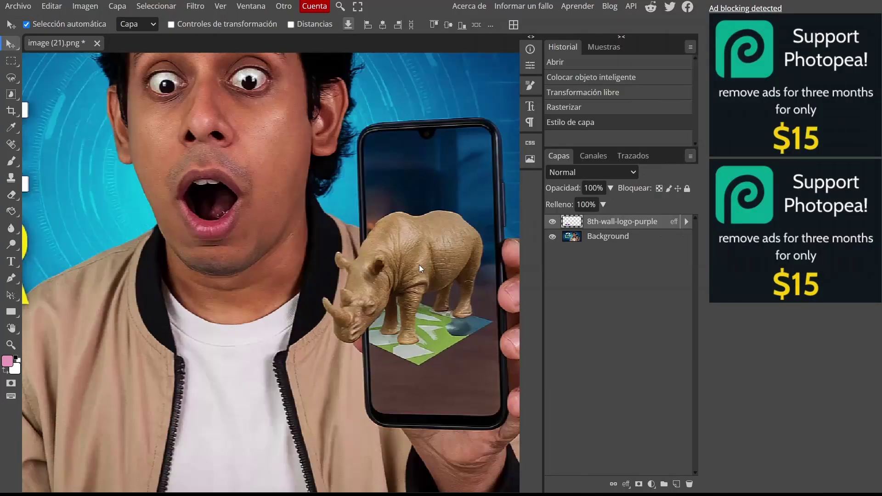
# Step: Select the rhinoceros in front of the phone by tracing its outline with the magnetic lasso
pyautogui.click(12, 78)
pyautogui.scroll(3, 414, 267)
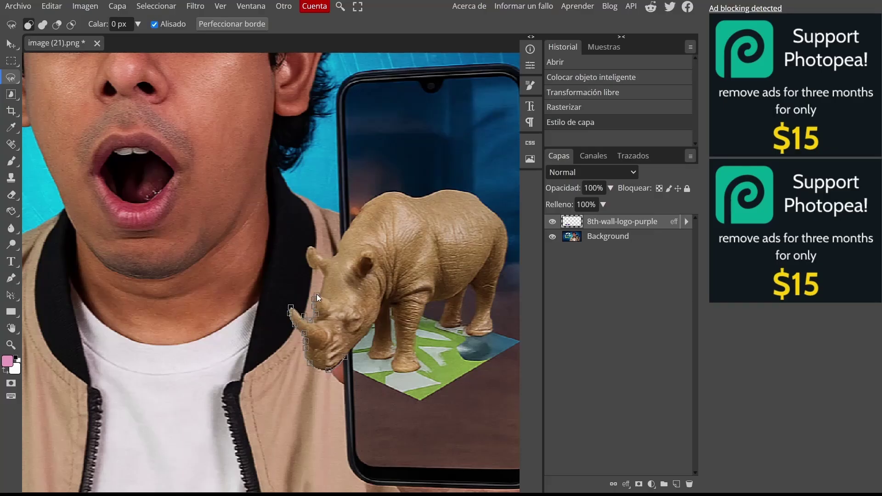
pyautogui.moveTo(363, 205)
pyautogui.mouseDown()
pyautogui.moveTo(491, 207)
pyautogui.moveTo(478, 334)
pyautogui.mouseUp()
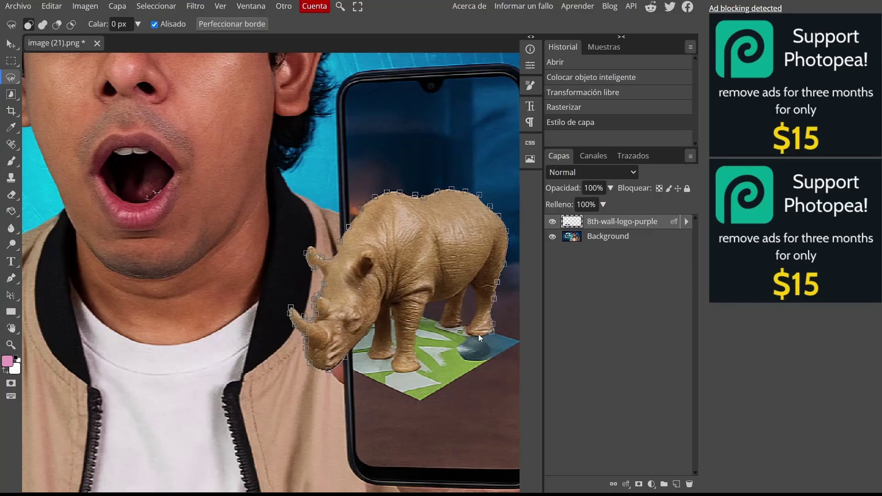
pyautogui.doubleClick(374, 334)
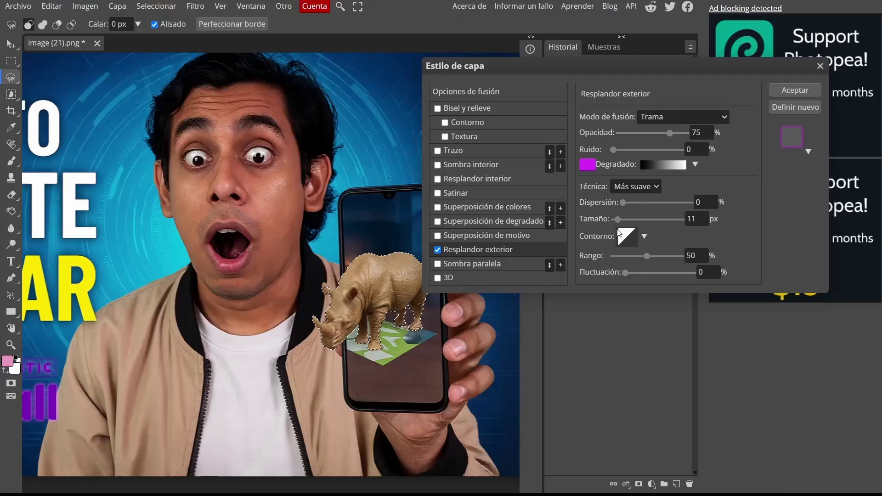
pyautogui.press('Escape')
pyautogui.rightClick(611, 233)
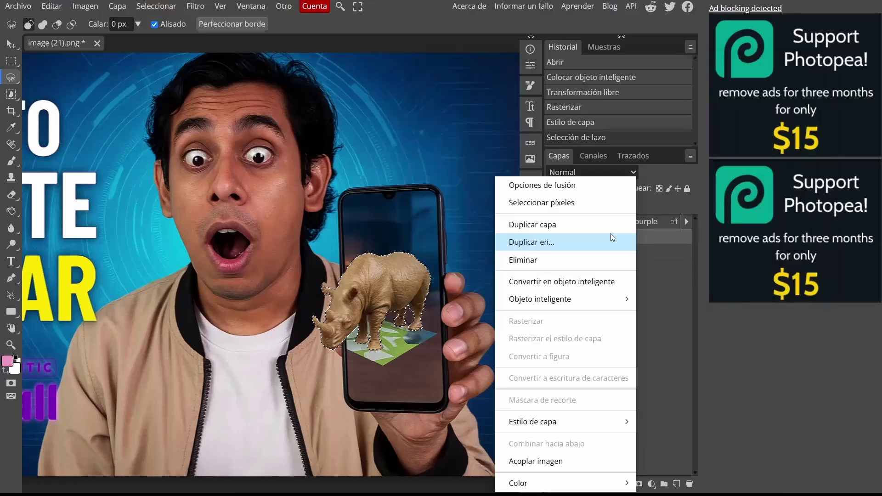
pyautogui.click(531, 181)
pyautogui.moveTo(618, 219); pyautogui.dragTo(638, 219)
pyautogui.press('Return')
pyautogui.hotkey('ctrl', 'z')
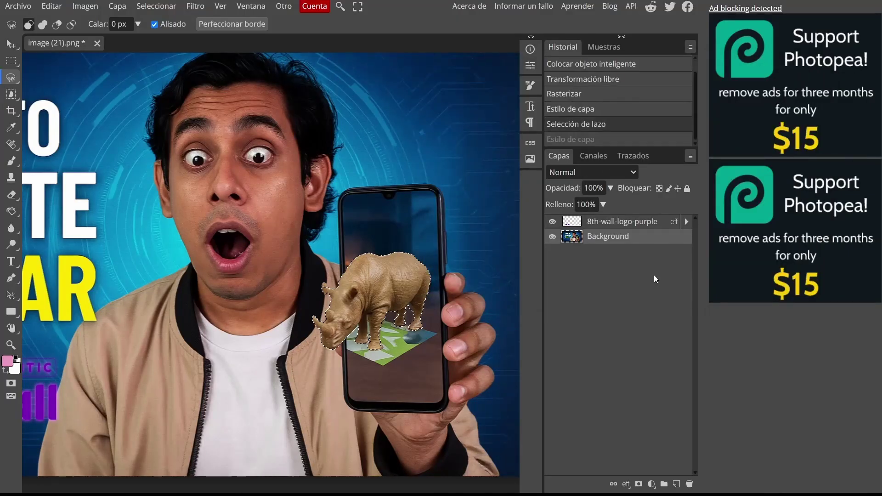
# Step: Paste the selected rhinoceros as its own layer and give it a magenta outer glow
pyautogui.hotkey('ctrl', 'v')
pyautogui.rightClick(610, 221)
pyautogui.click(531, 181)
pyautogui.click(656, 315)
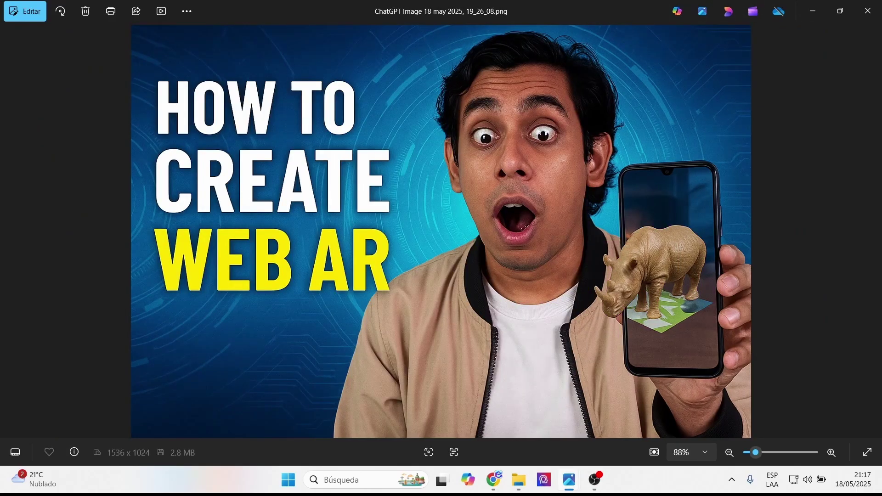
# Step: Examine the finished thumbnail image (22).jpg up close, checking the face, the logo and the rhinoceros glow
pyautogui.moveTo(0, 88); pyautogui.dragTo(560, 70)
pyautogui.doubleClick(566, 69)
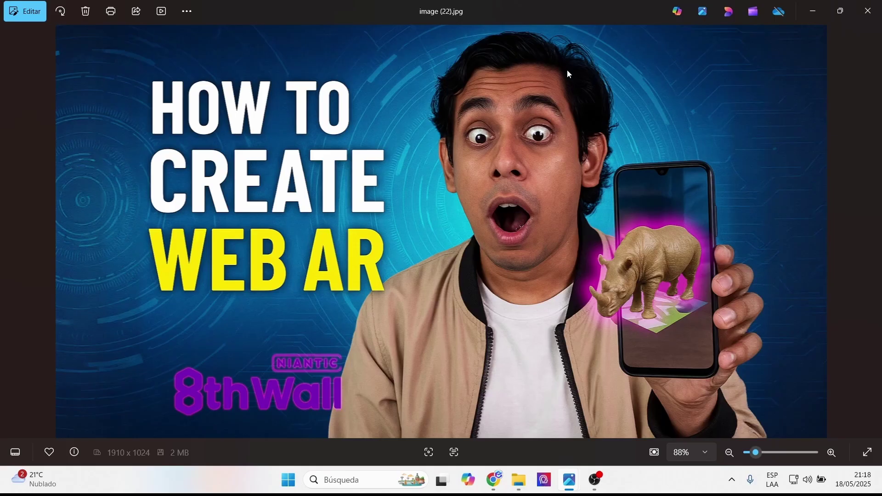
pyautogui.scroll(5, 546, 178)
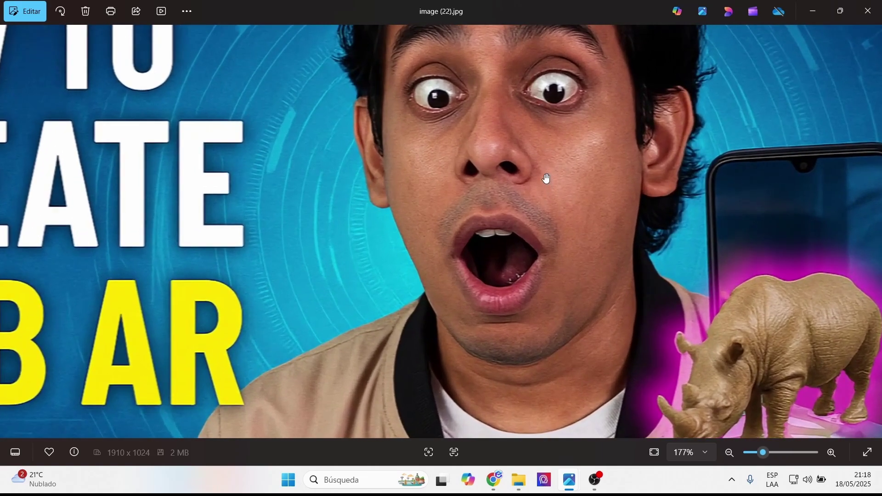
pyautogui.moveTo(546, 178); pyautogui.dragTo(591, 162)
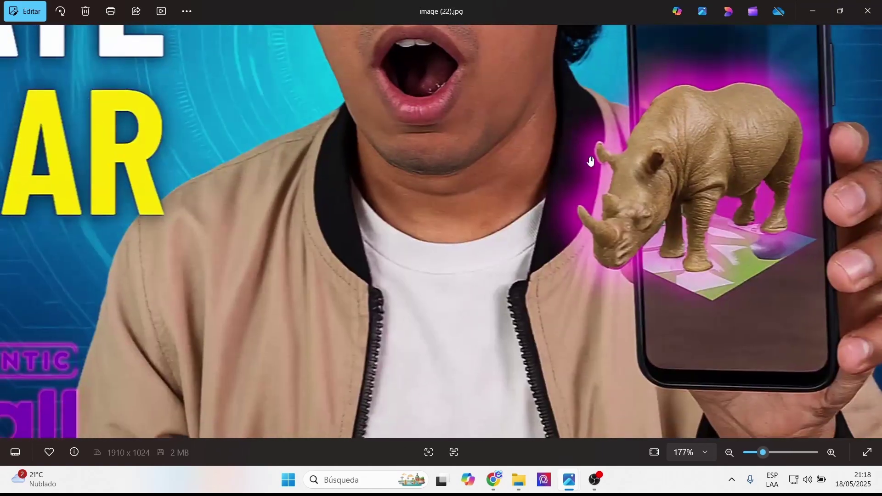
pyautogui.scroll(-4, 268, 233)
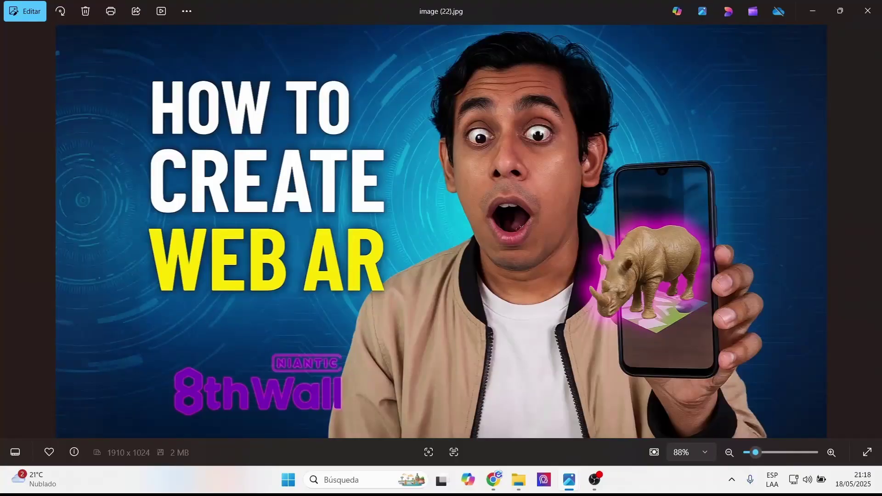